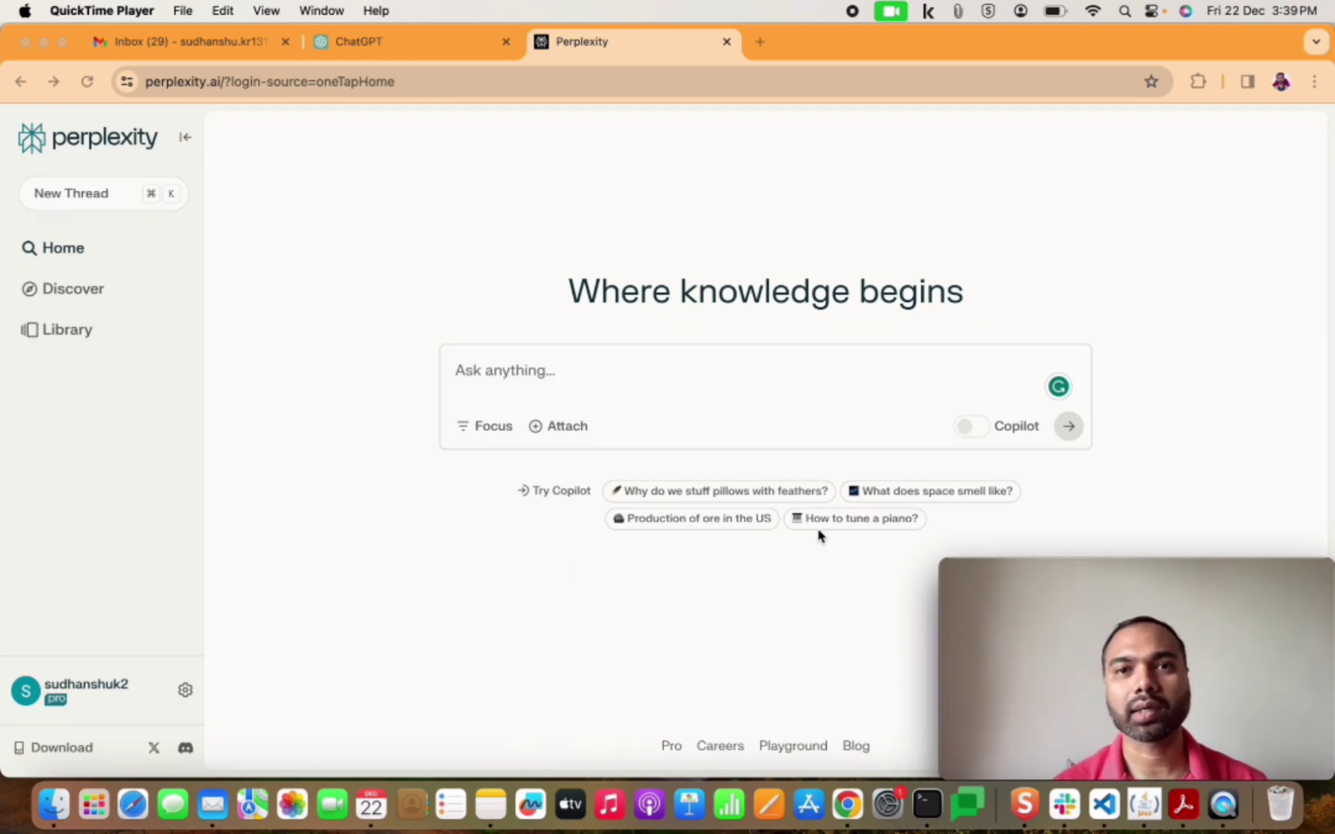
Search Google for 'tell me about deloitte' and scroll through the results.
click(760, 43)
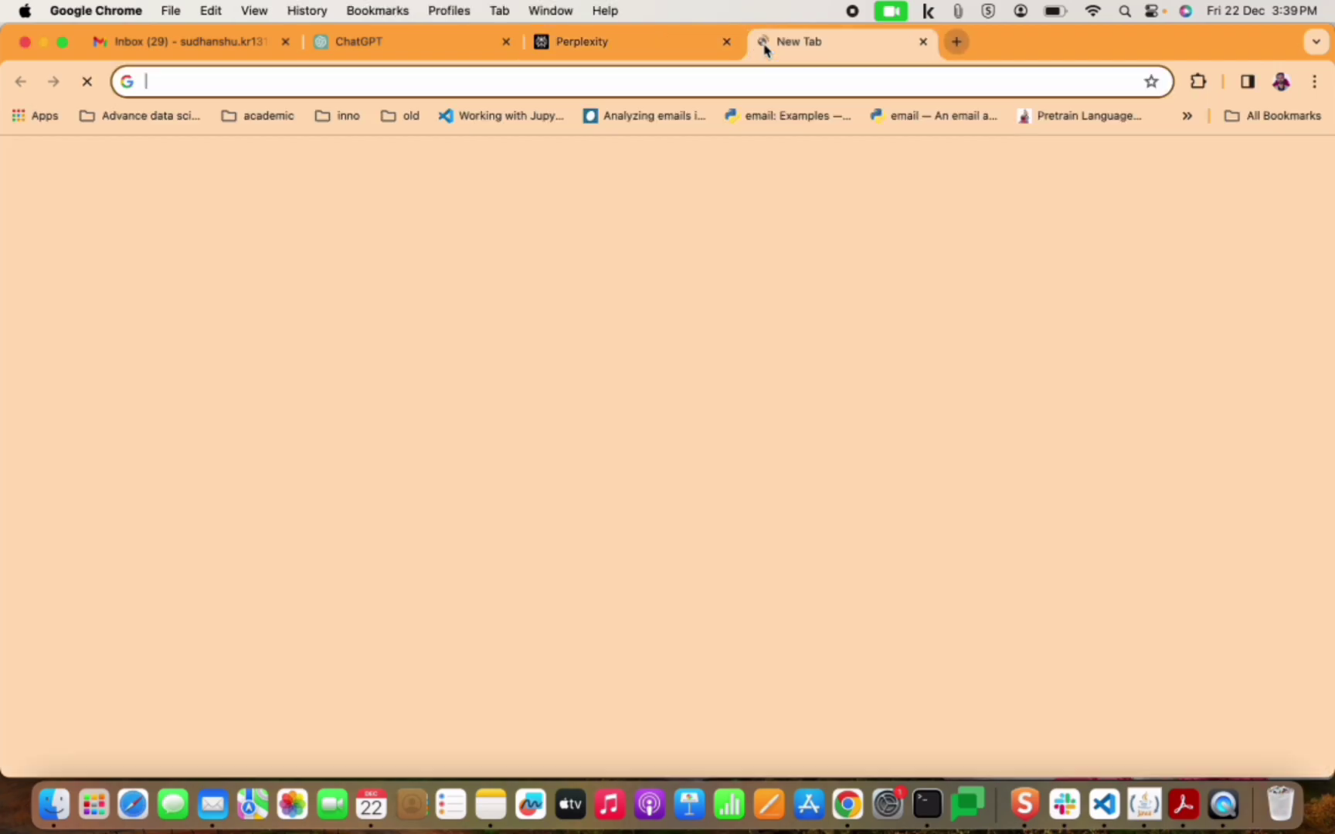
text(tell me )
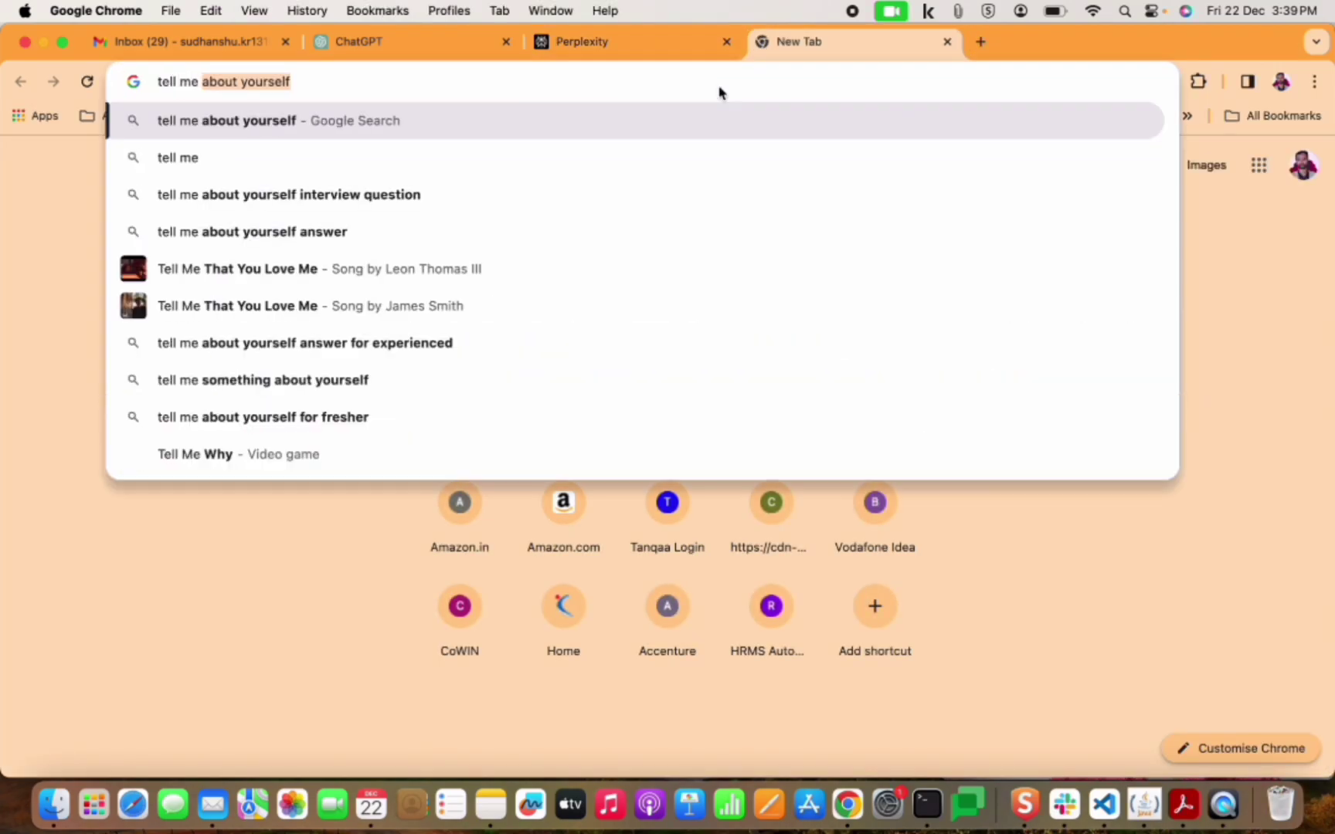
text(about )
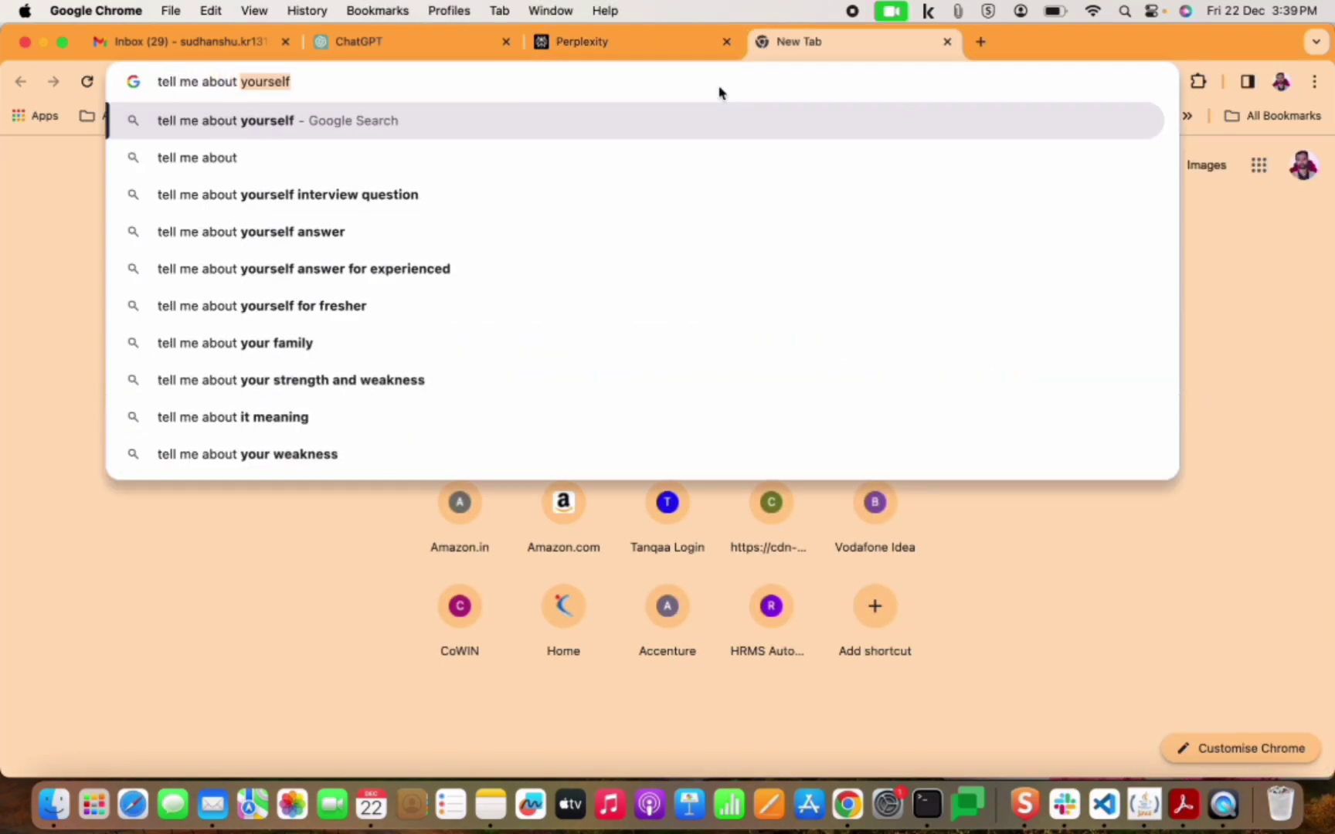
text(deloitte)
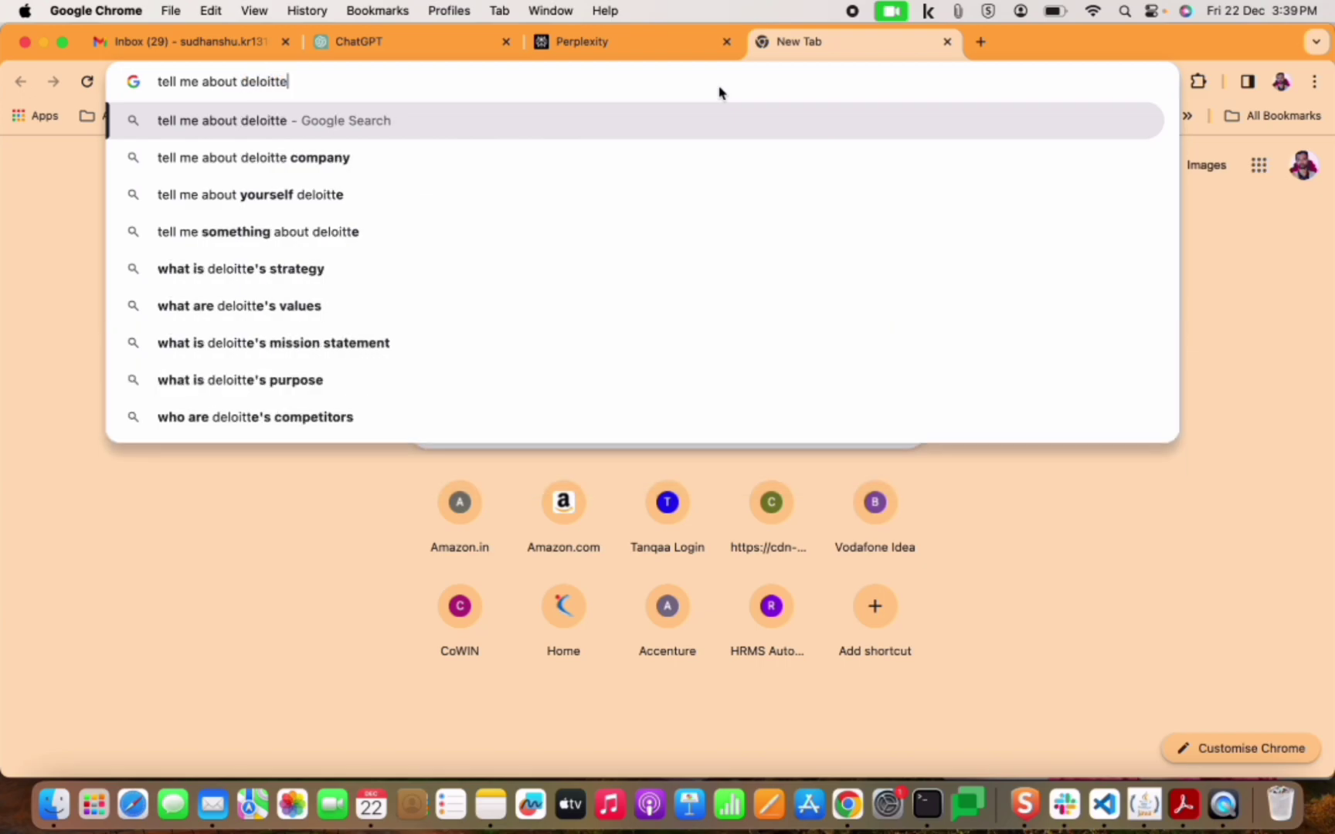
key(Return)
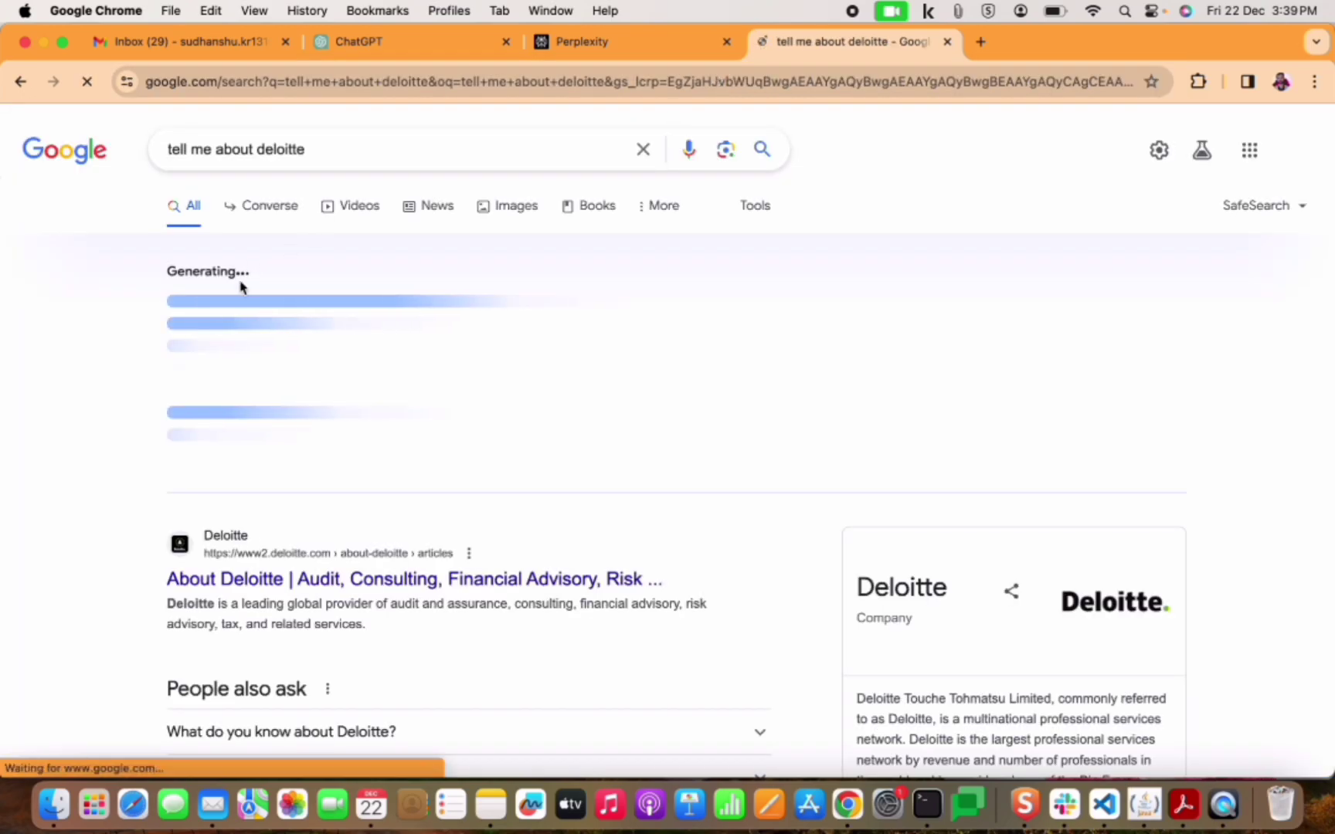
scroll(240, 288, down, 10)
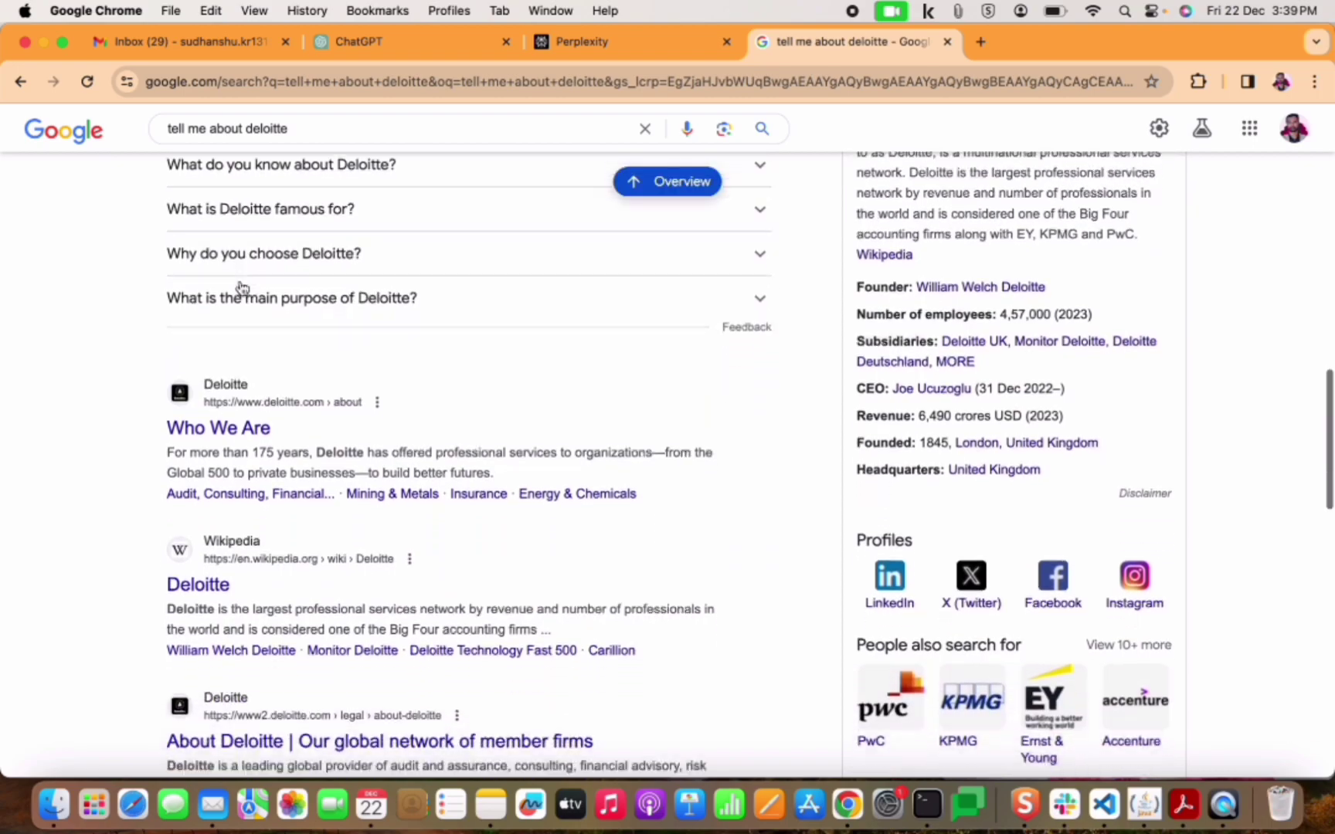
scroll(240, 288, down, 4)
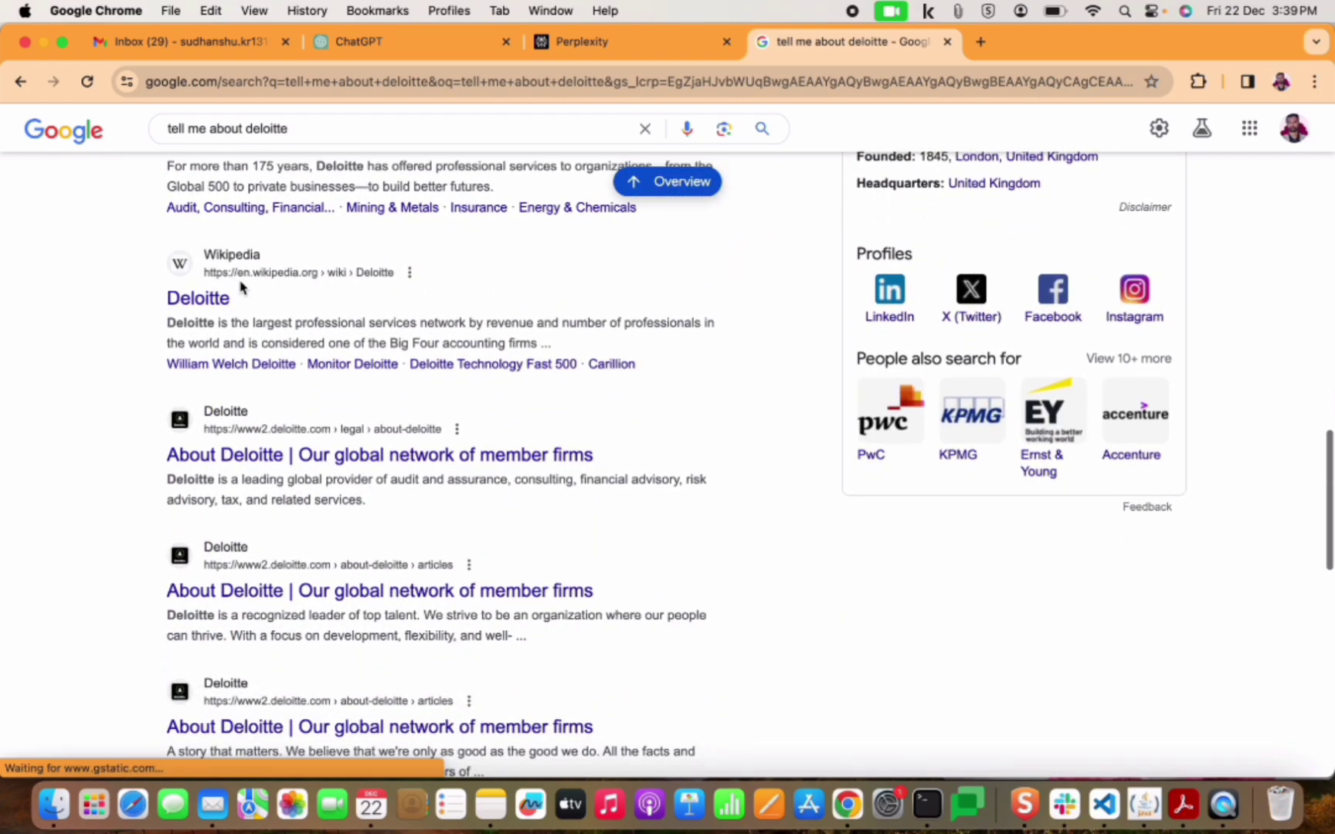
scroll(238, 471, down, 2)
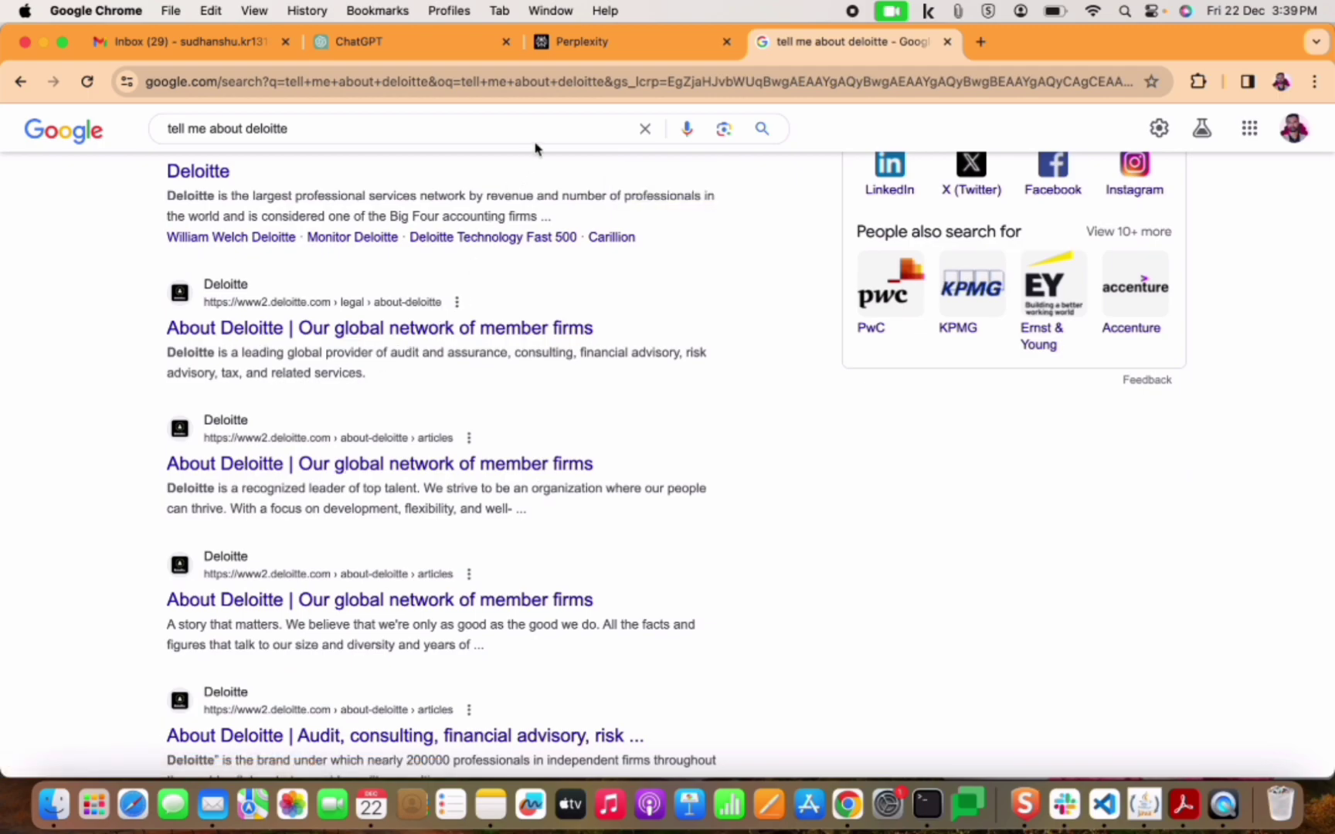
Ask Perplexity 'tell me about deloitte' from the home page and read through the cited answer.
click(617, 44)
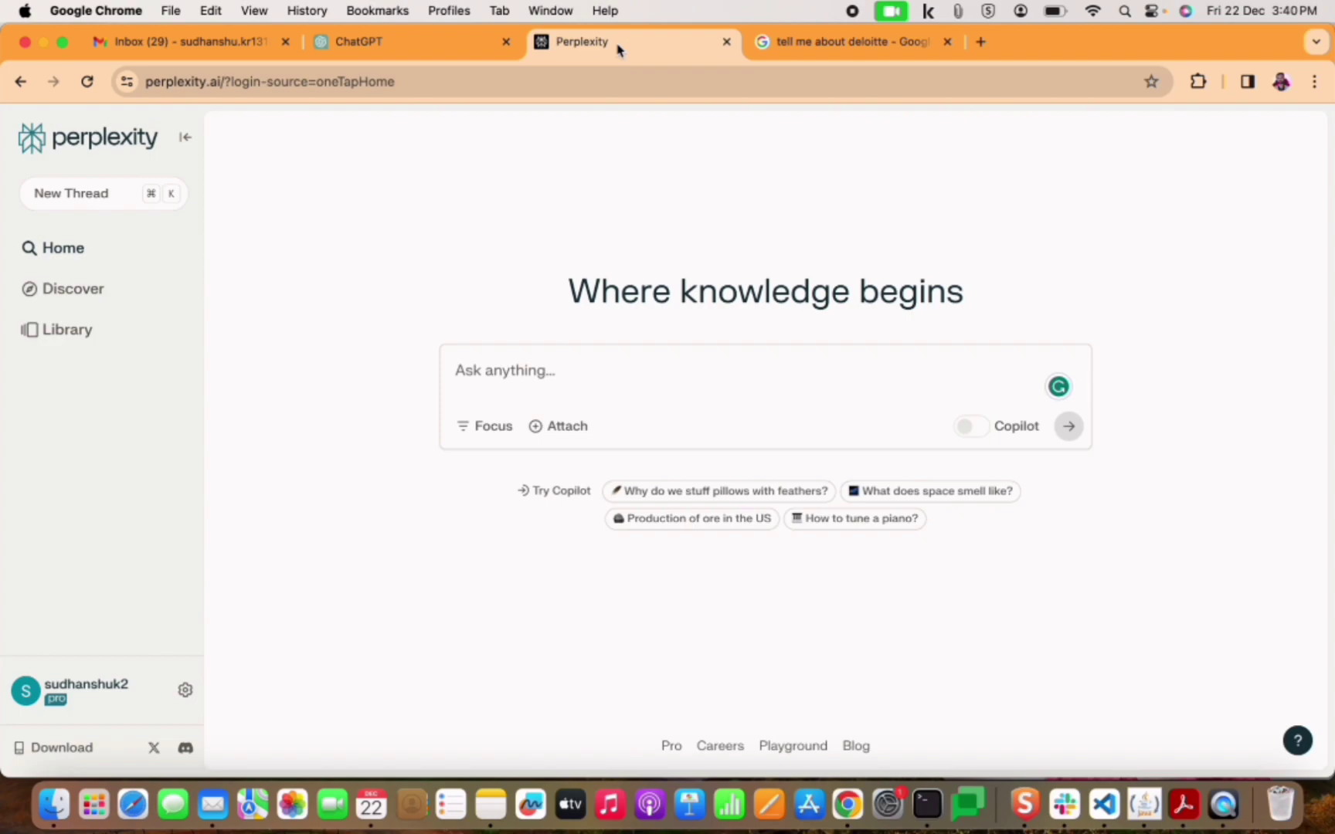
click(524, 364)
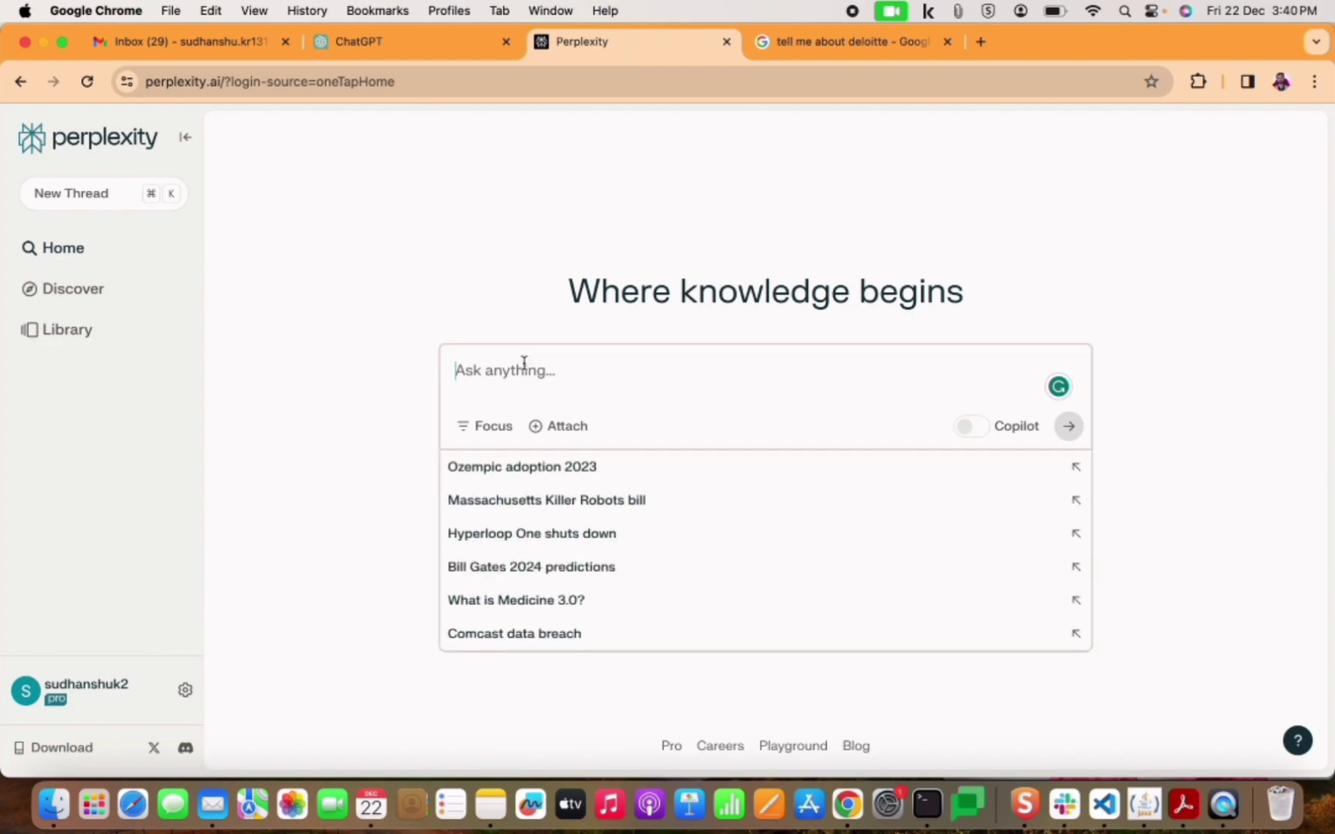
text(t)
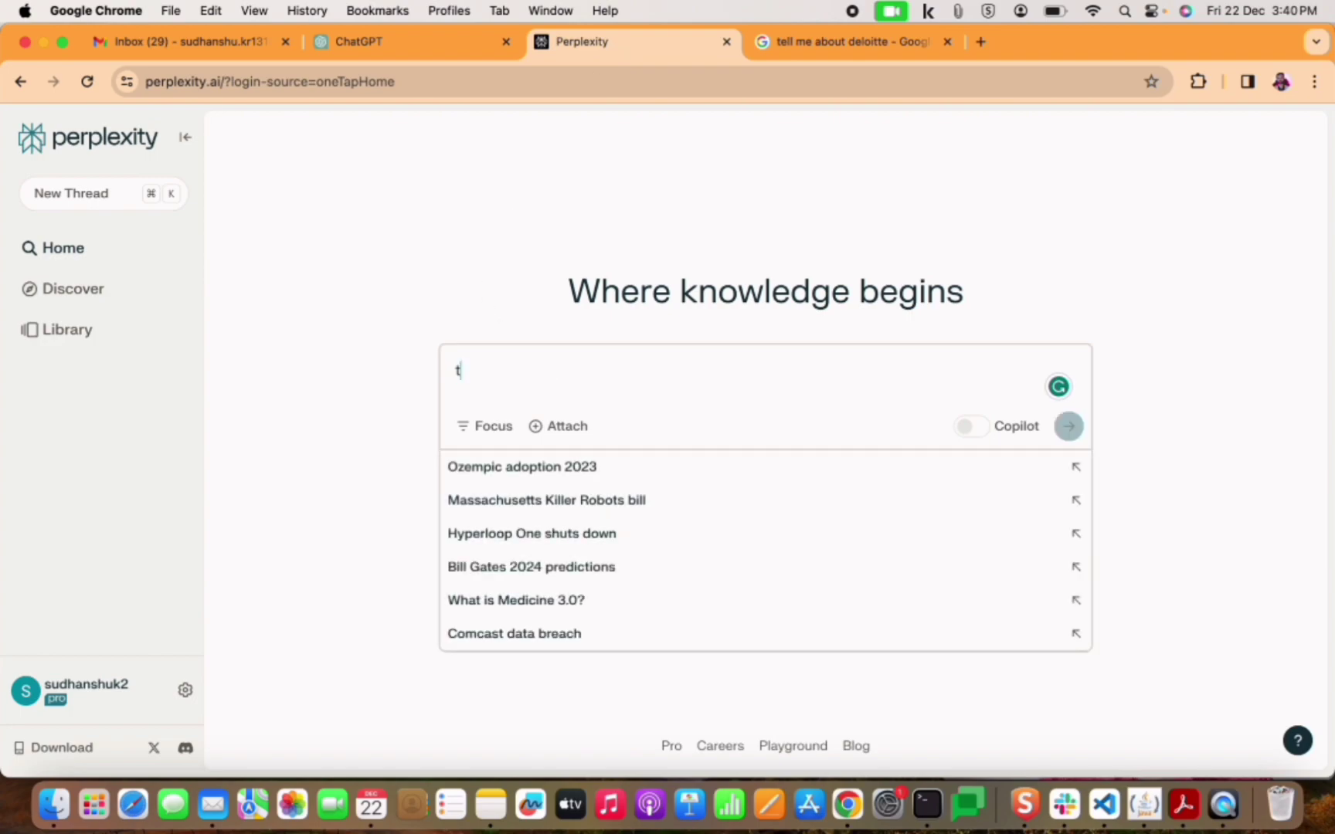
text(ell me abo)
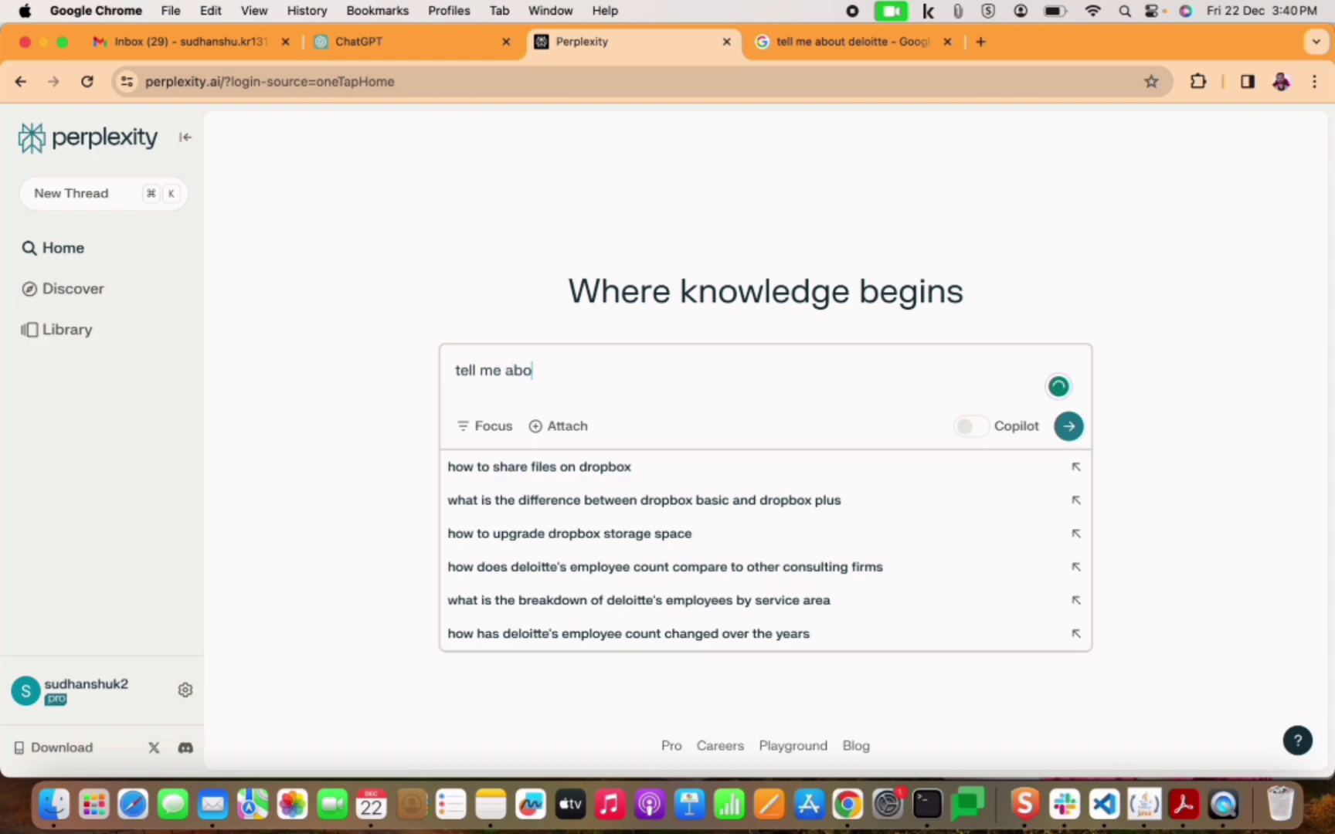
text(ut deloitte)
key(Return)
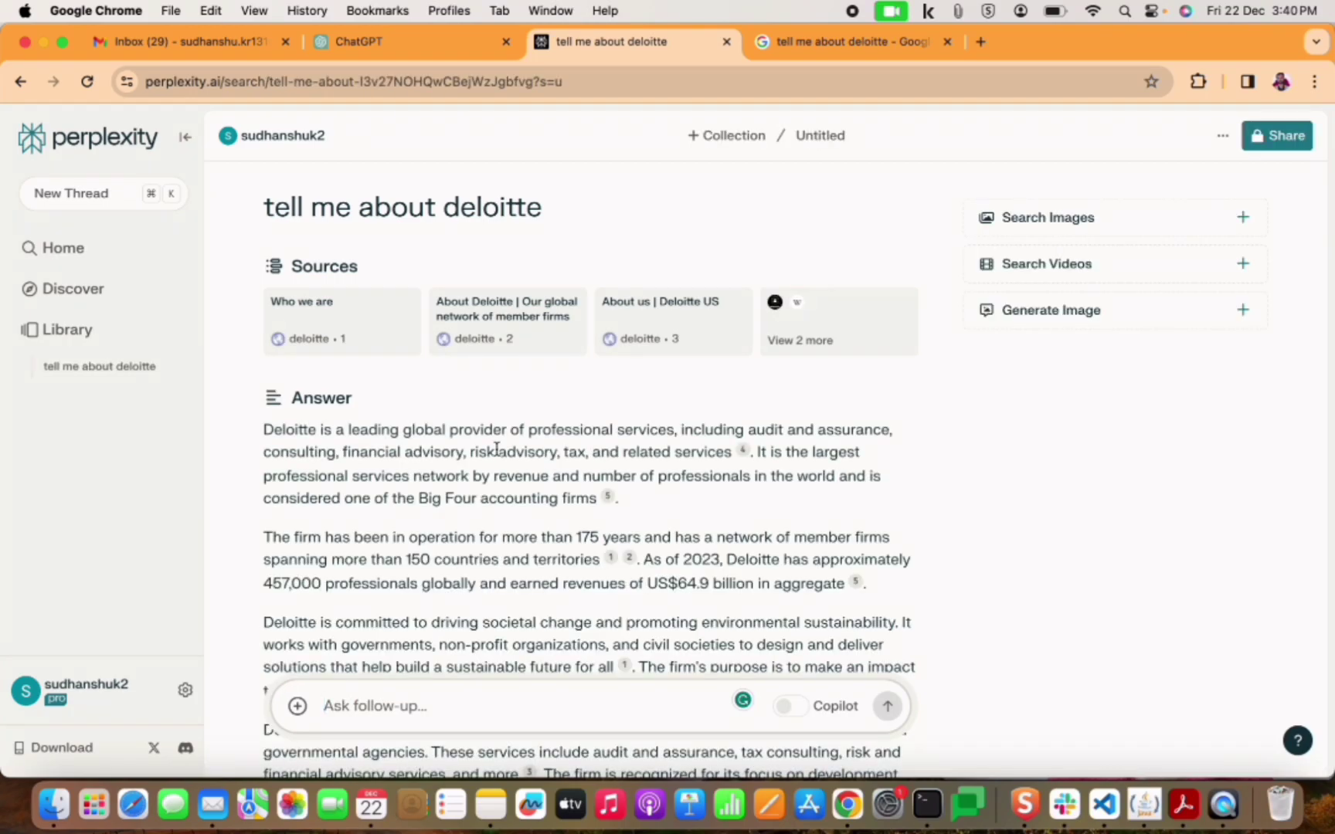
scroll(497, 449, down, 2)
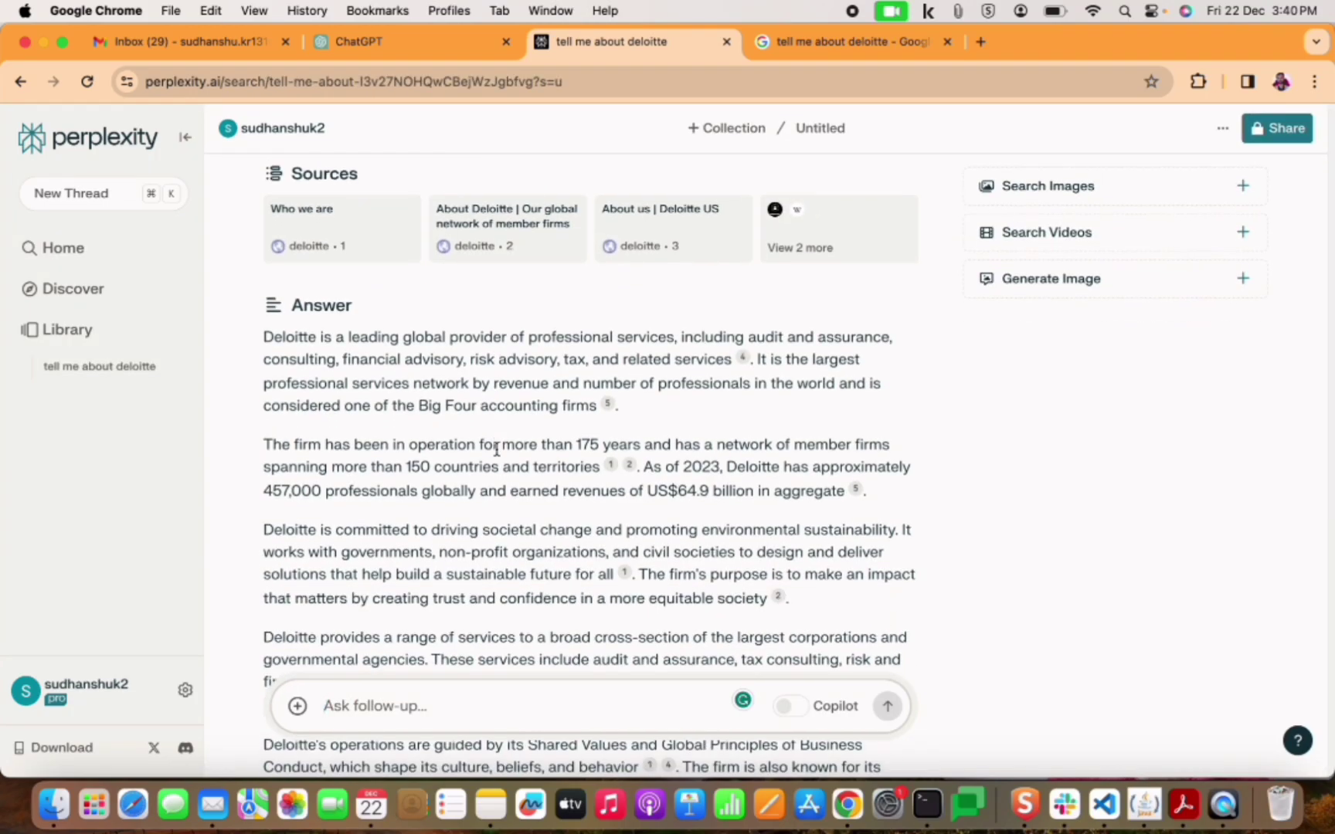
scroll(497, 449, down, 5)
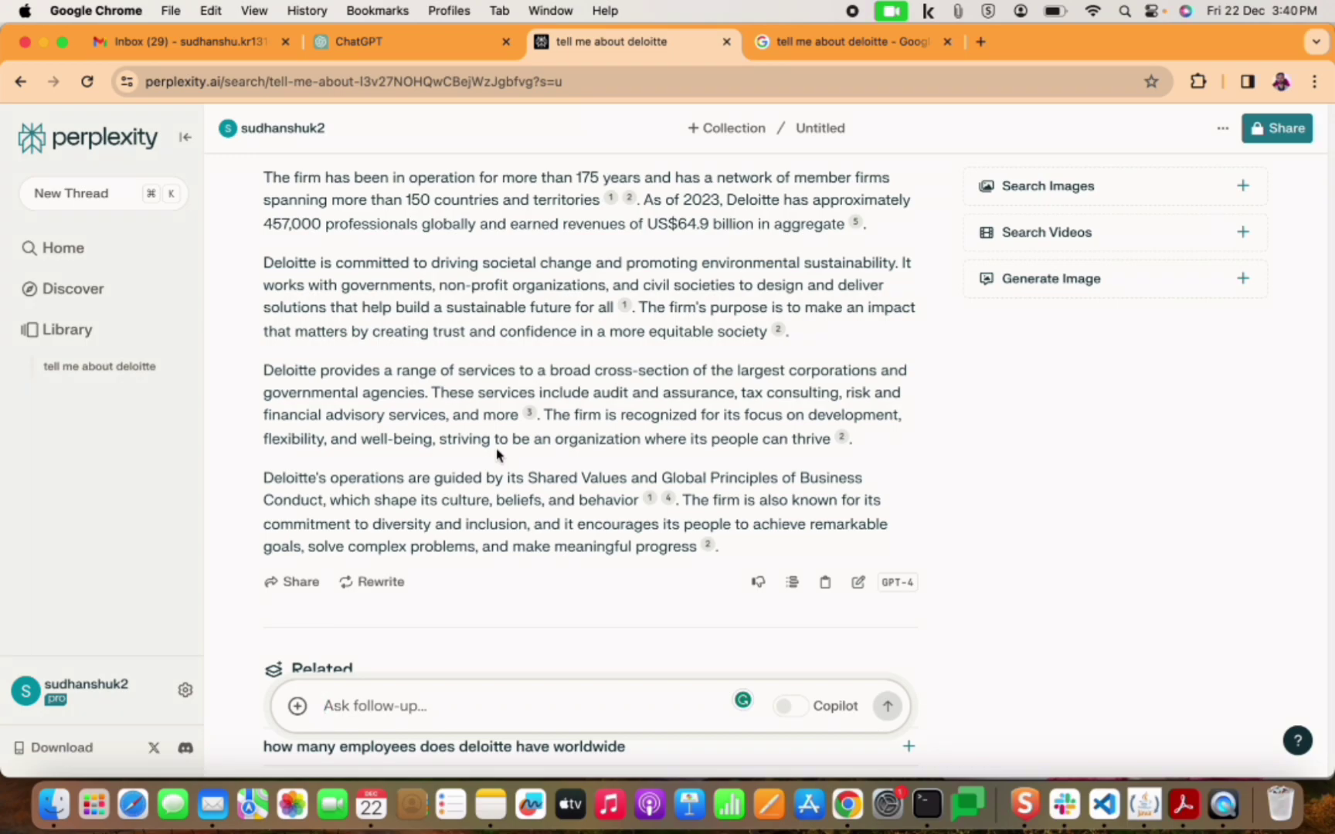
scroll(497, 454, up, 7)
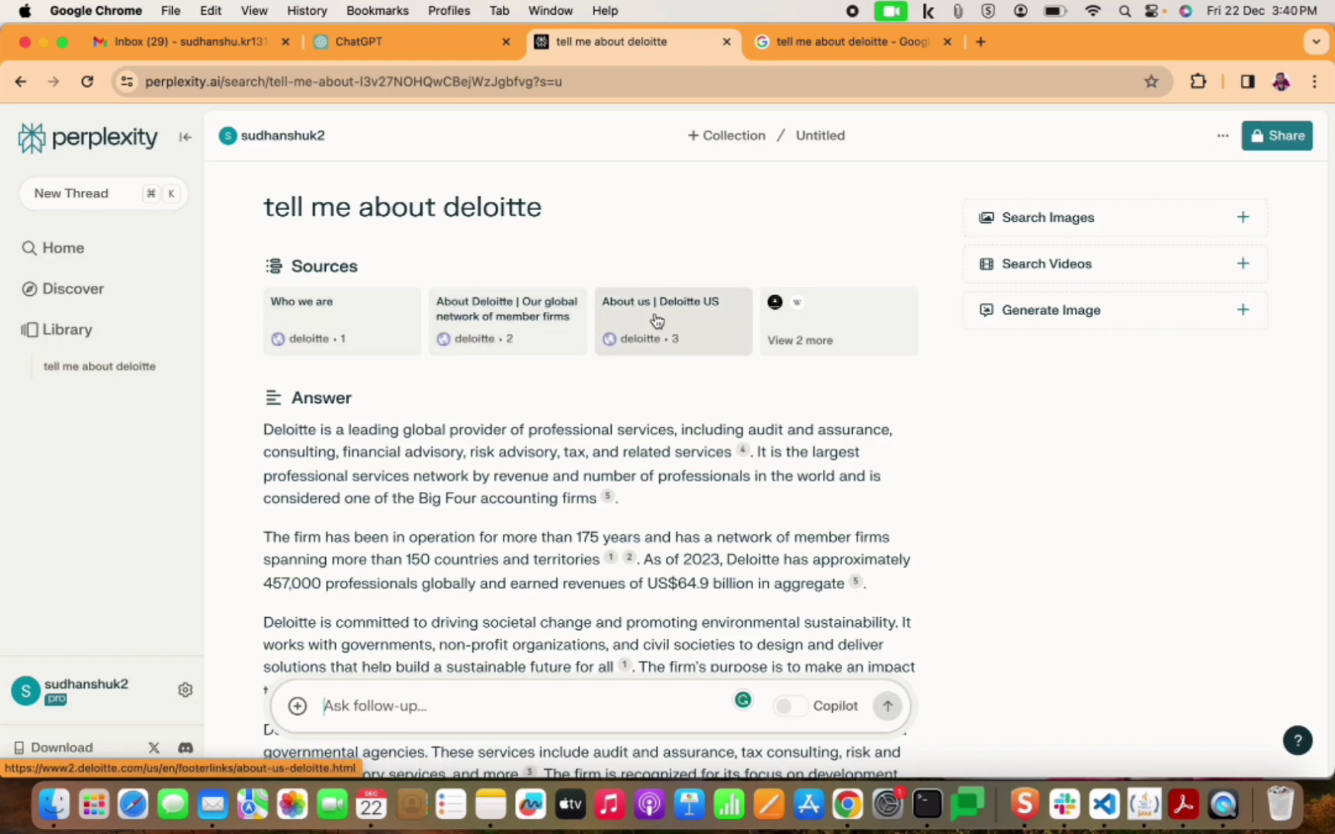
scroll(739, 340, down, 6)
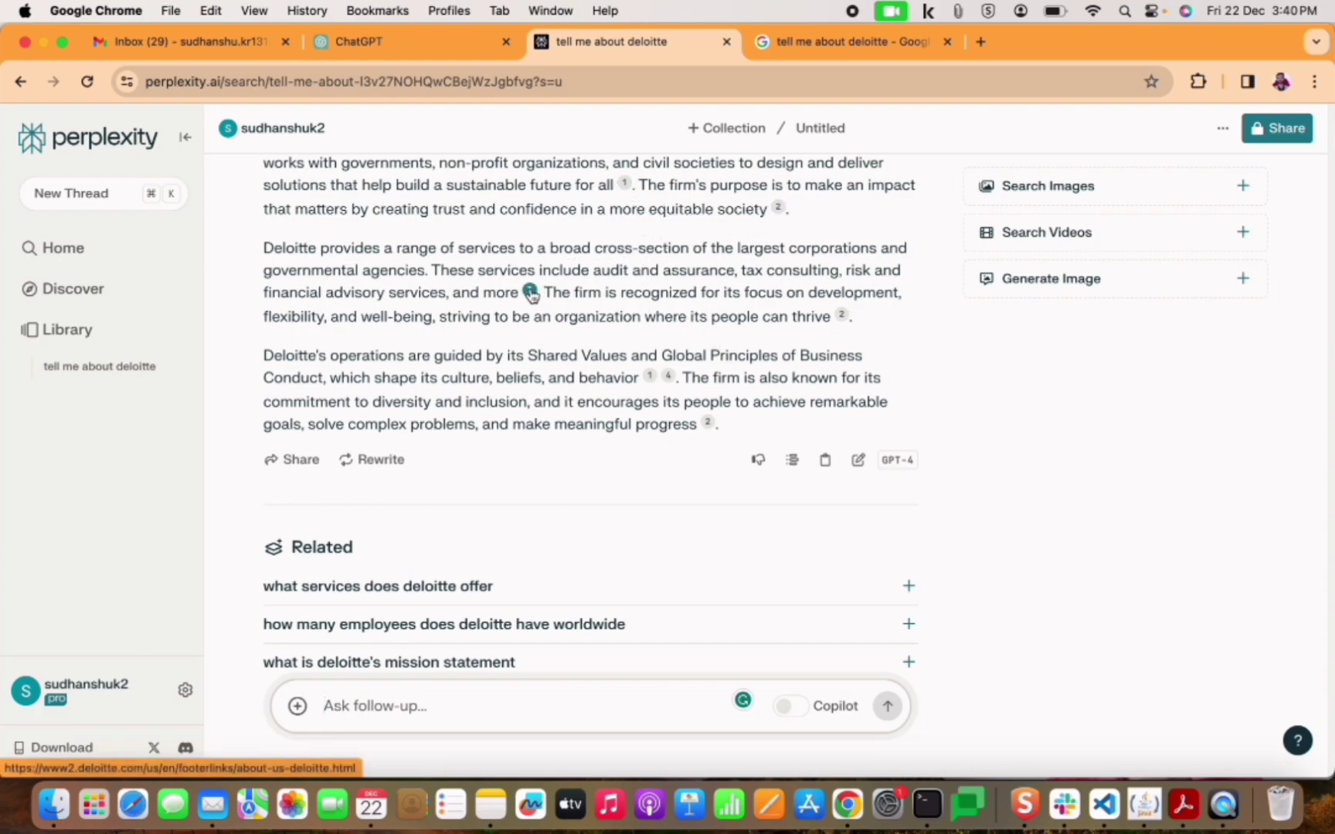
scroll(532, 295, up, 6)
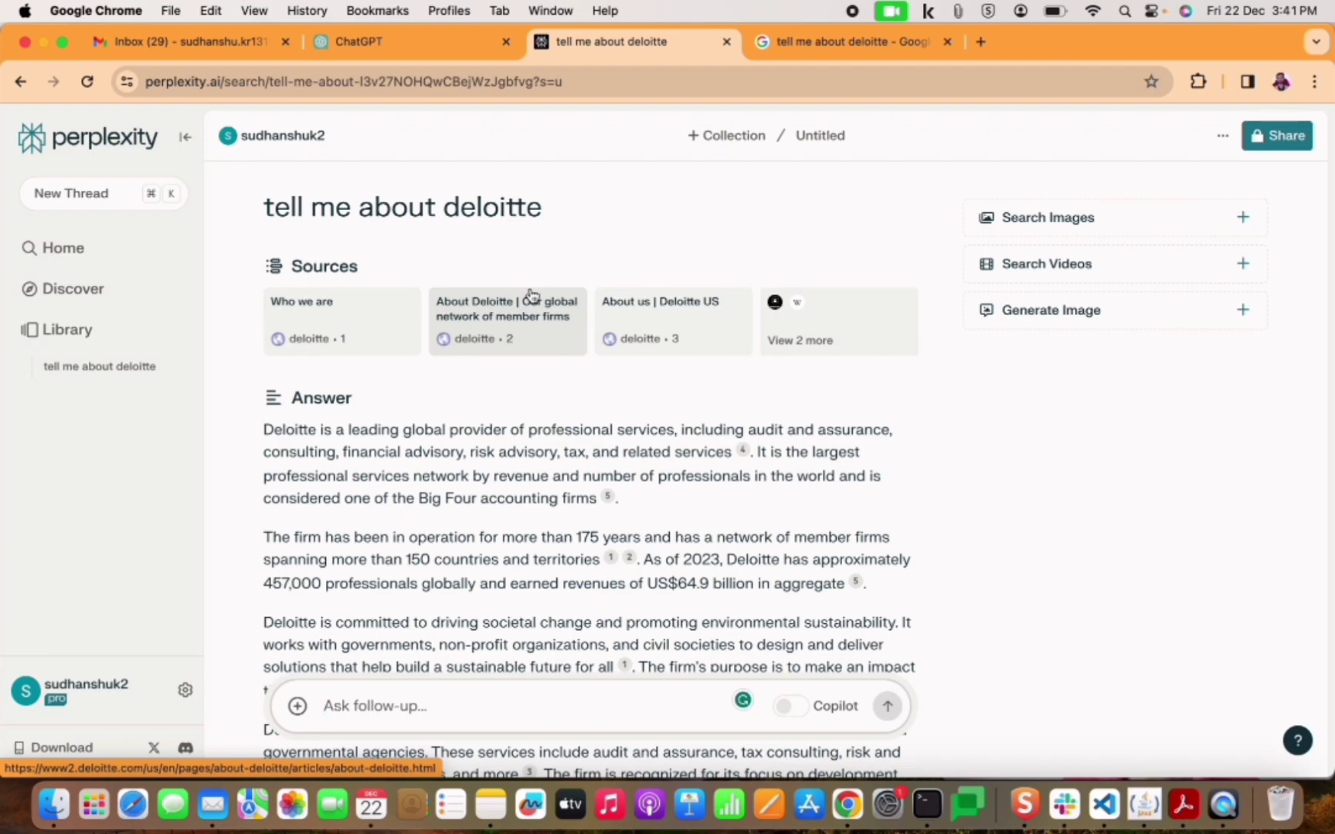
scroll(531, 294, down, 3)
scroll(532, 294, down, 6)
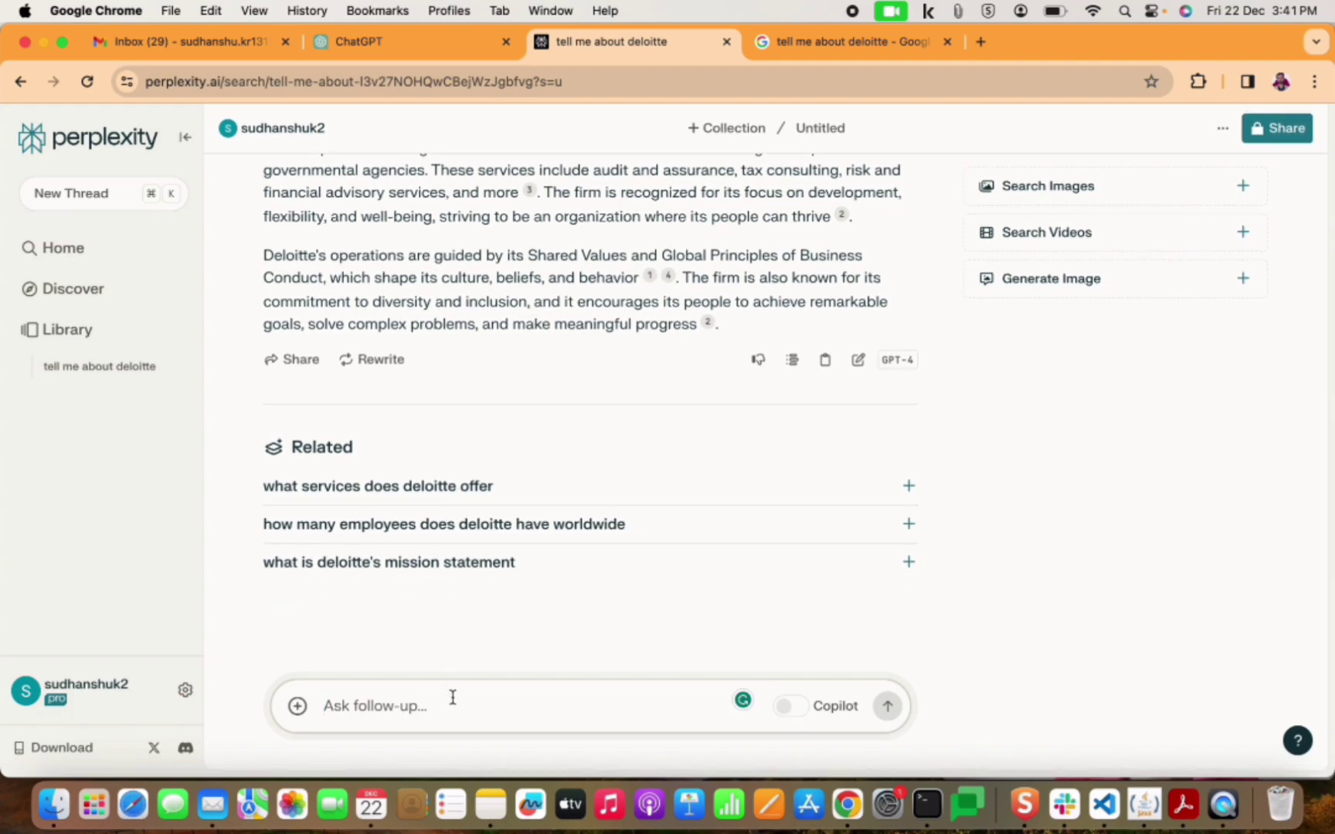
Ask the follow-up 'what do they work in?' and view the Workforce Experience diagram enlarged.
text(w)
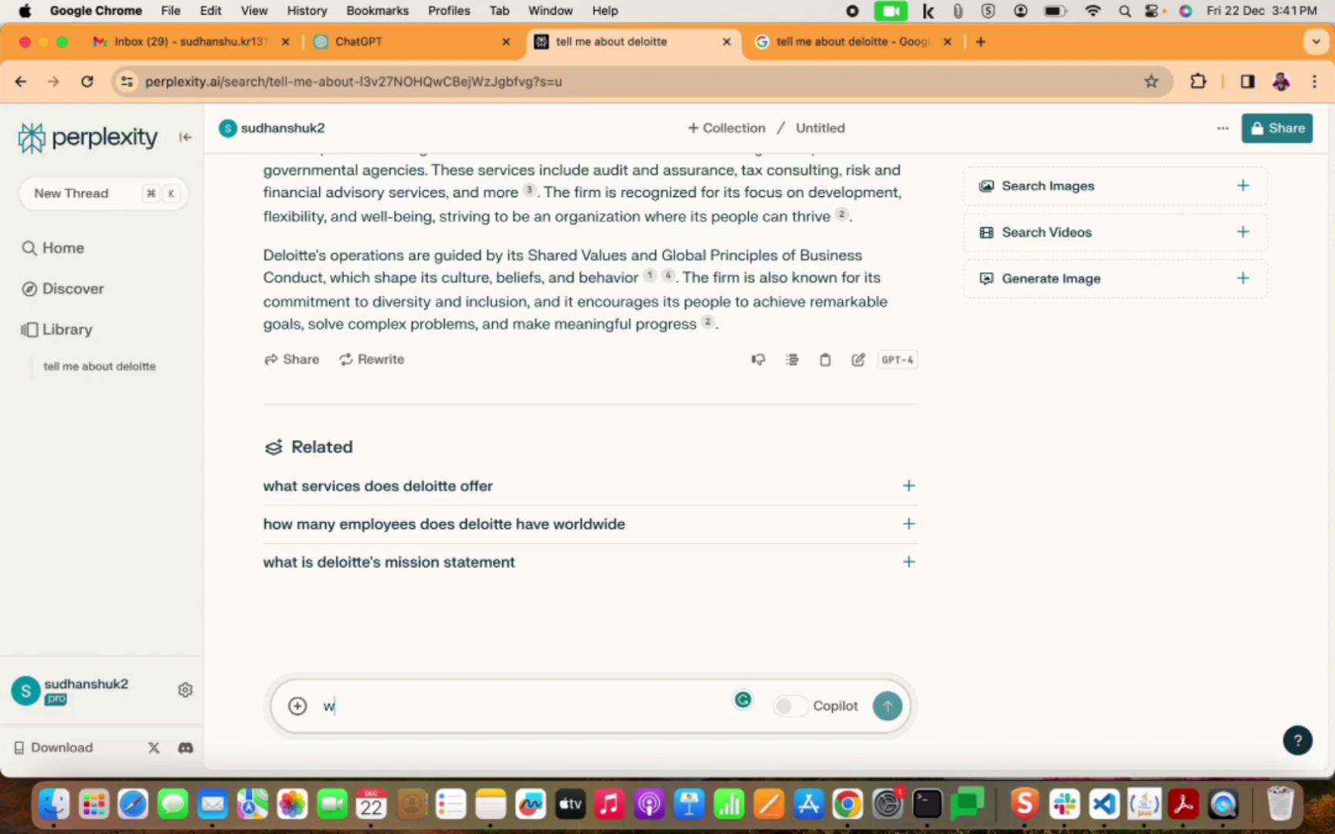
text(hat do )
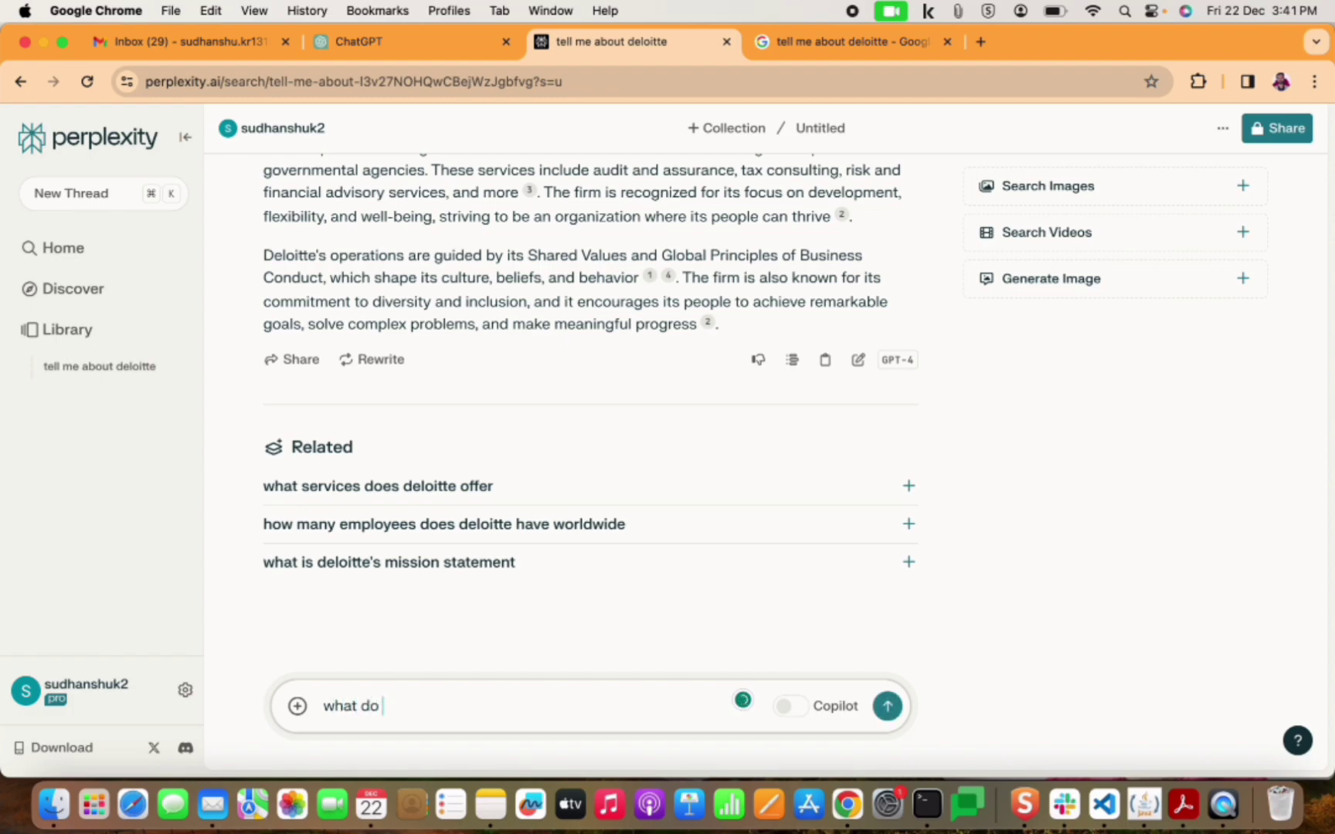
text(they work in?)
key(Return)
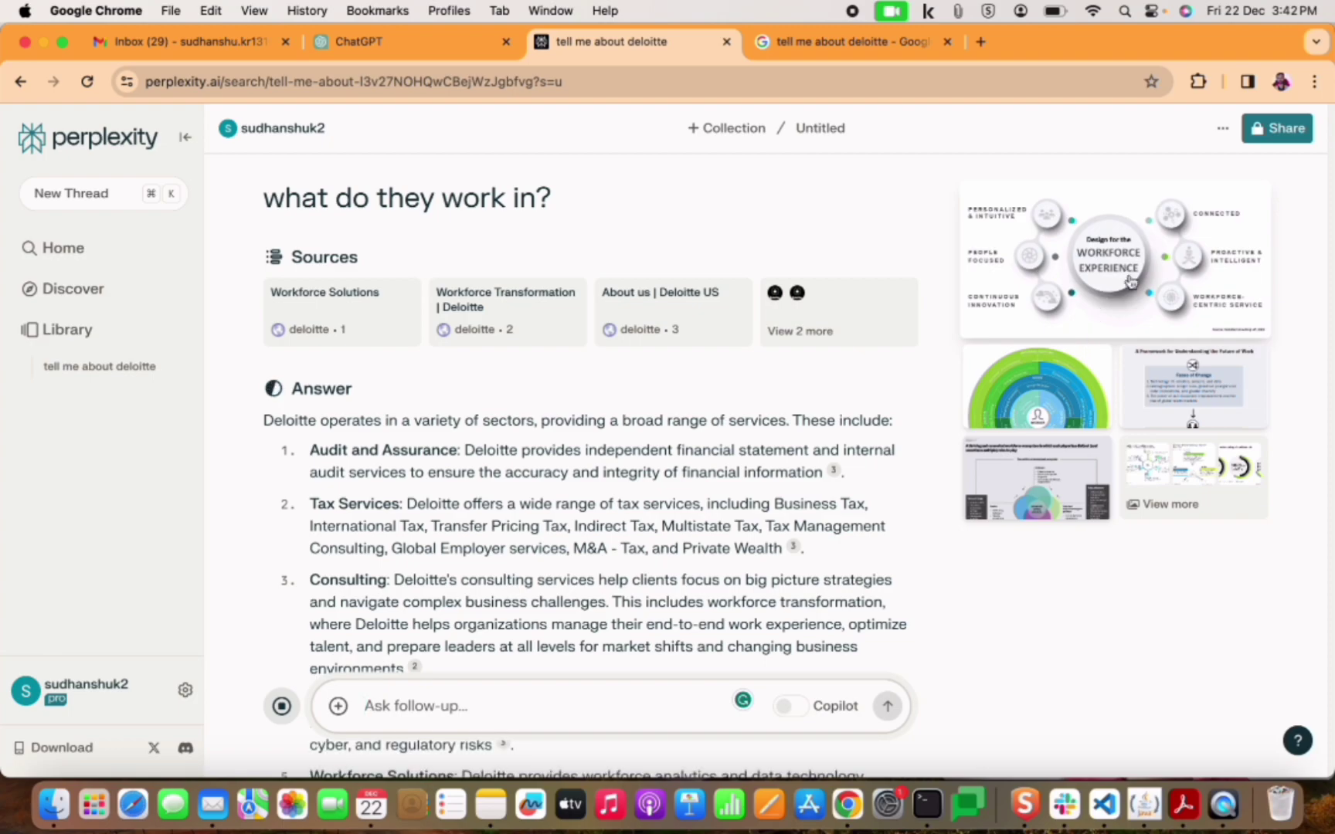
click(1129, 275)
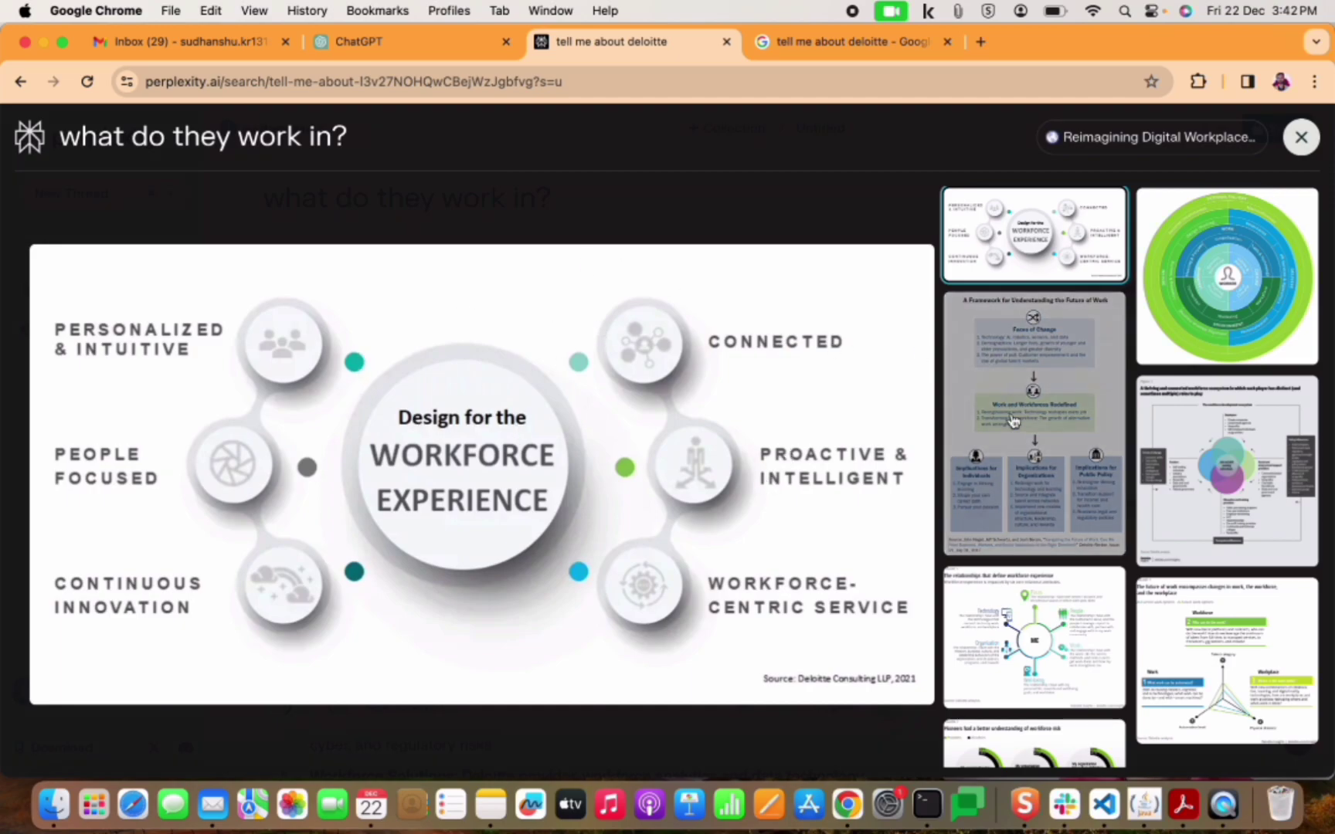
click(1301, 139)
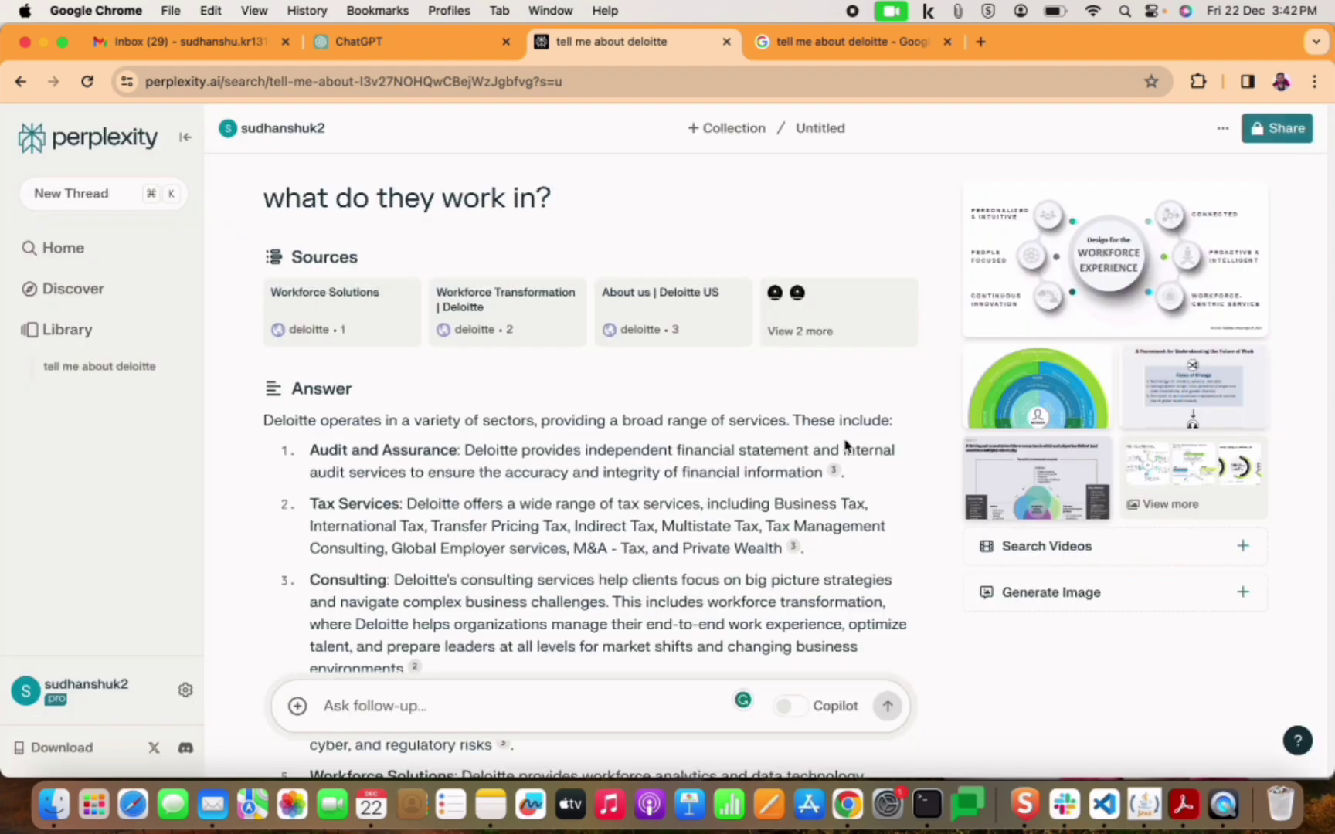
scroll(846, 445, down, 10)
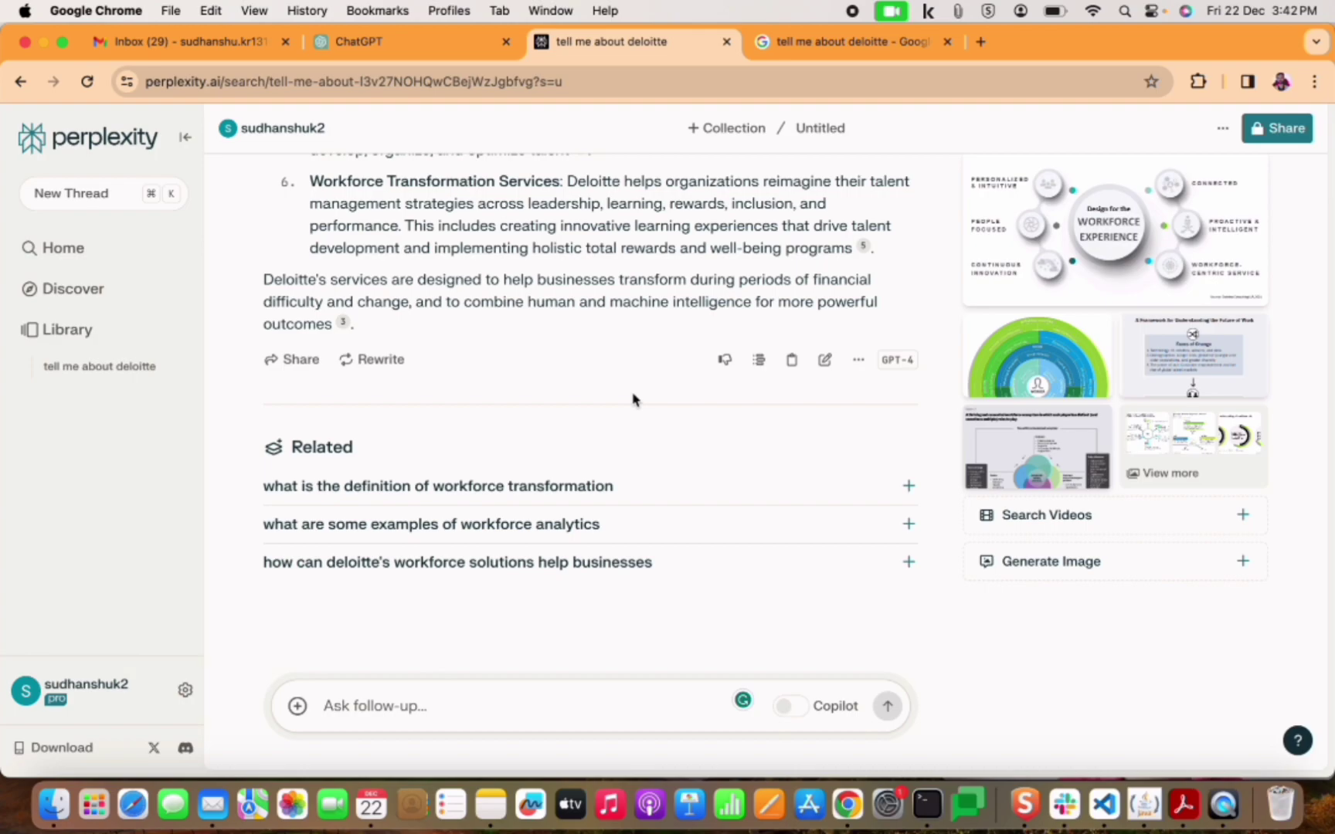
click(760, 361)
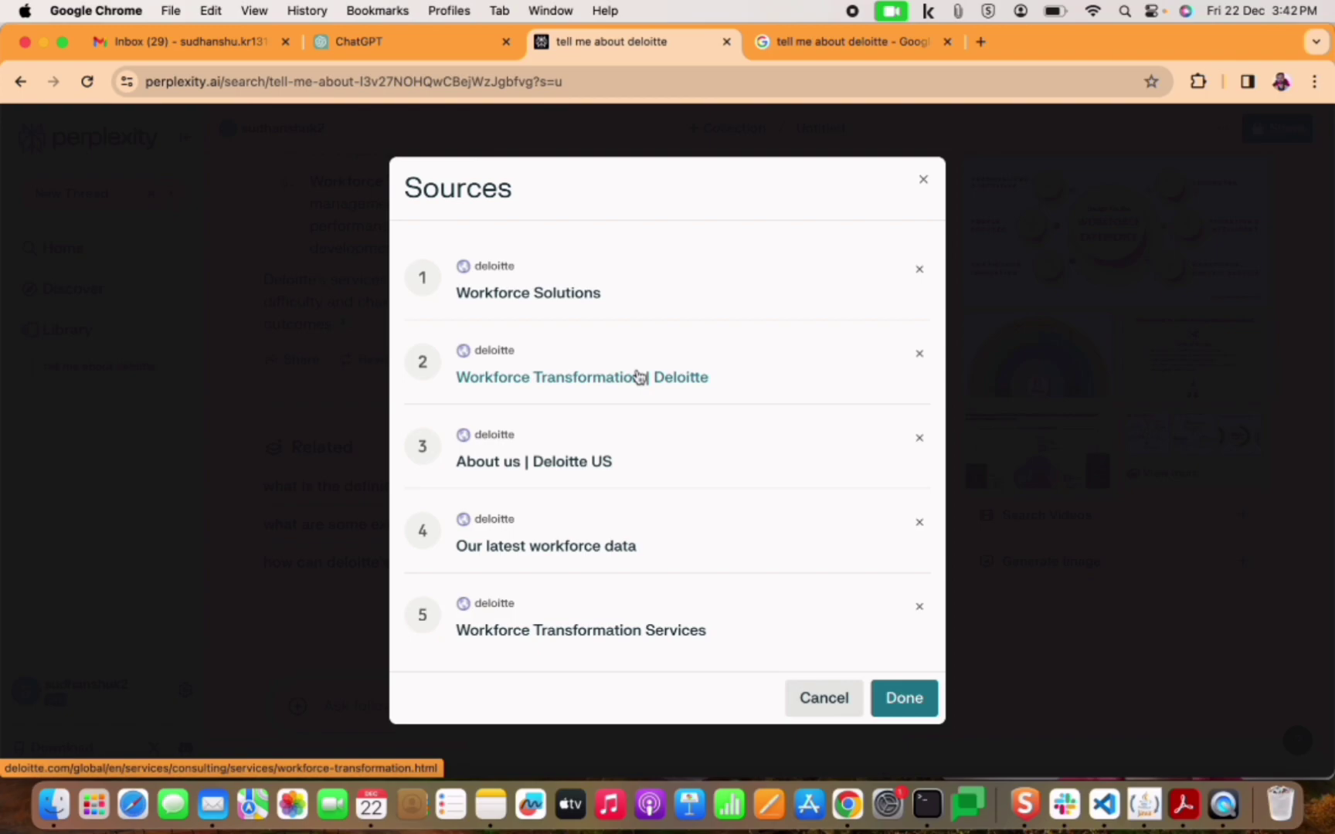
click(806, 699)
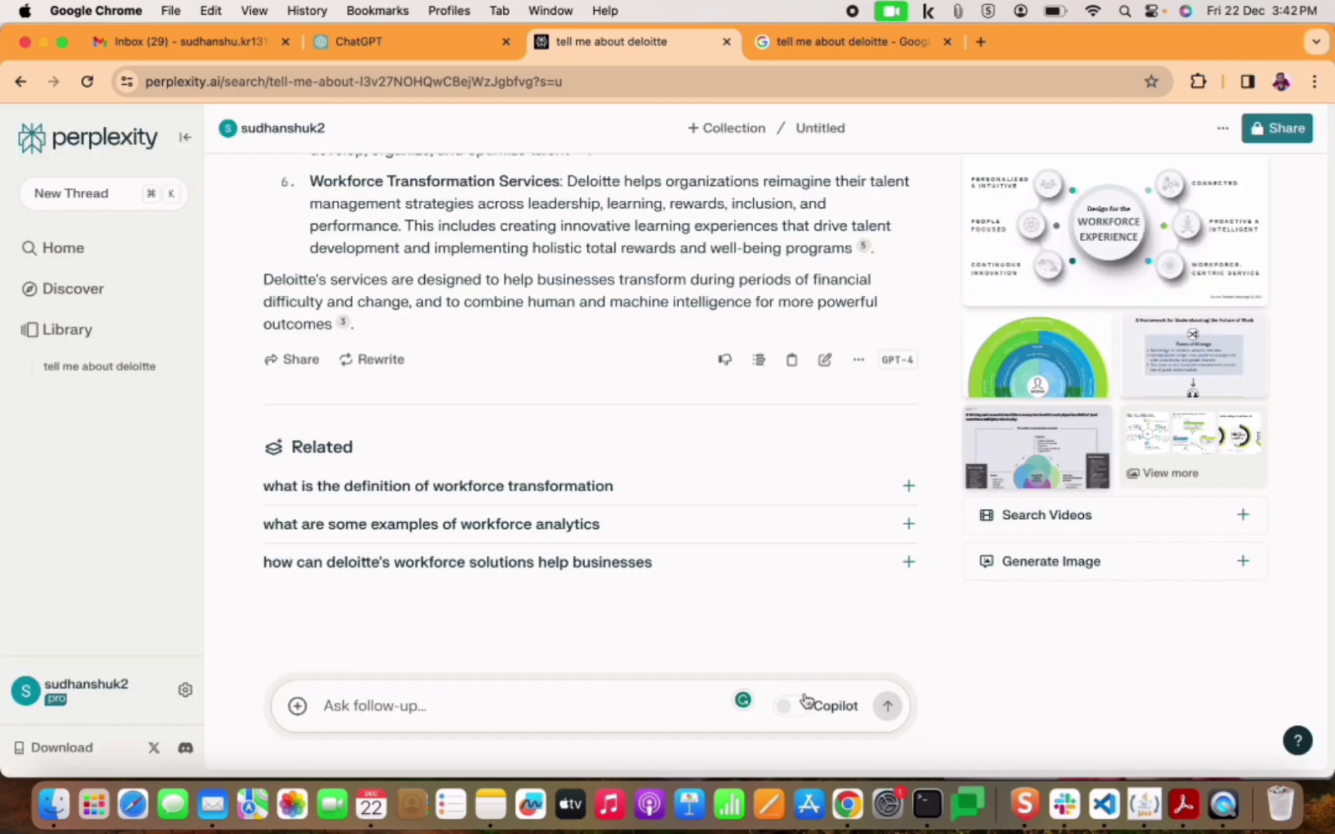
click(859, 361)
click(914, 384)
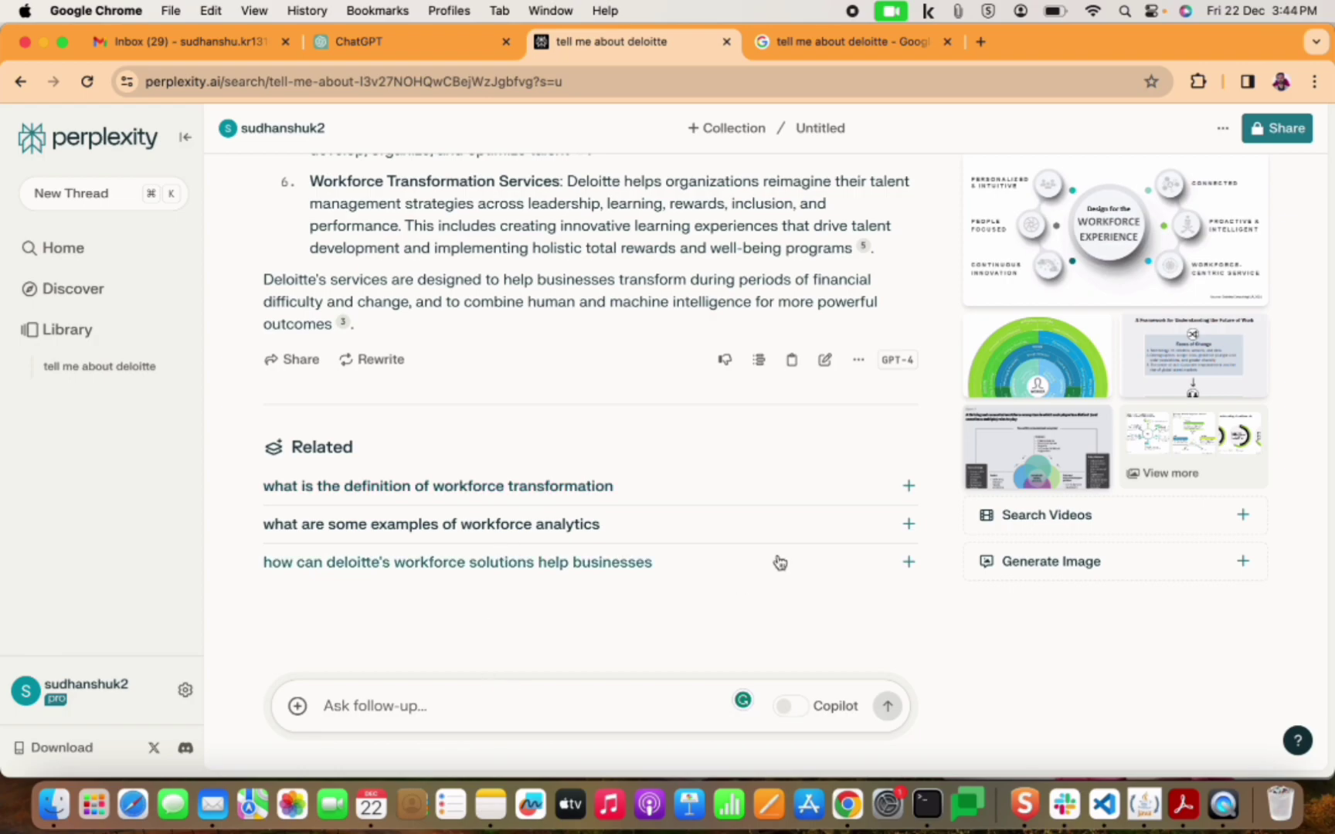
scroll(1028, 519, up, 5)
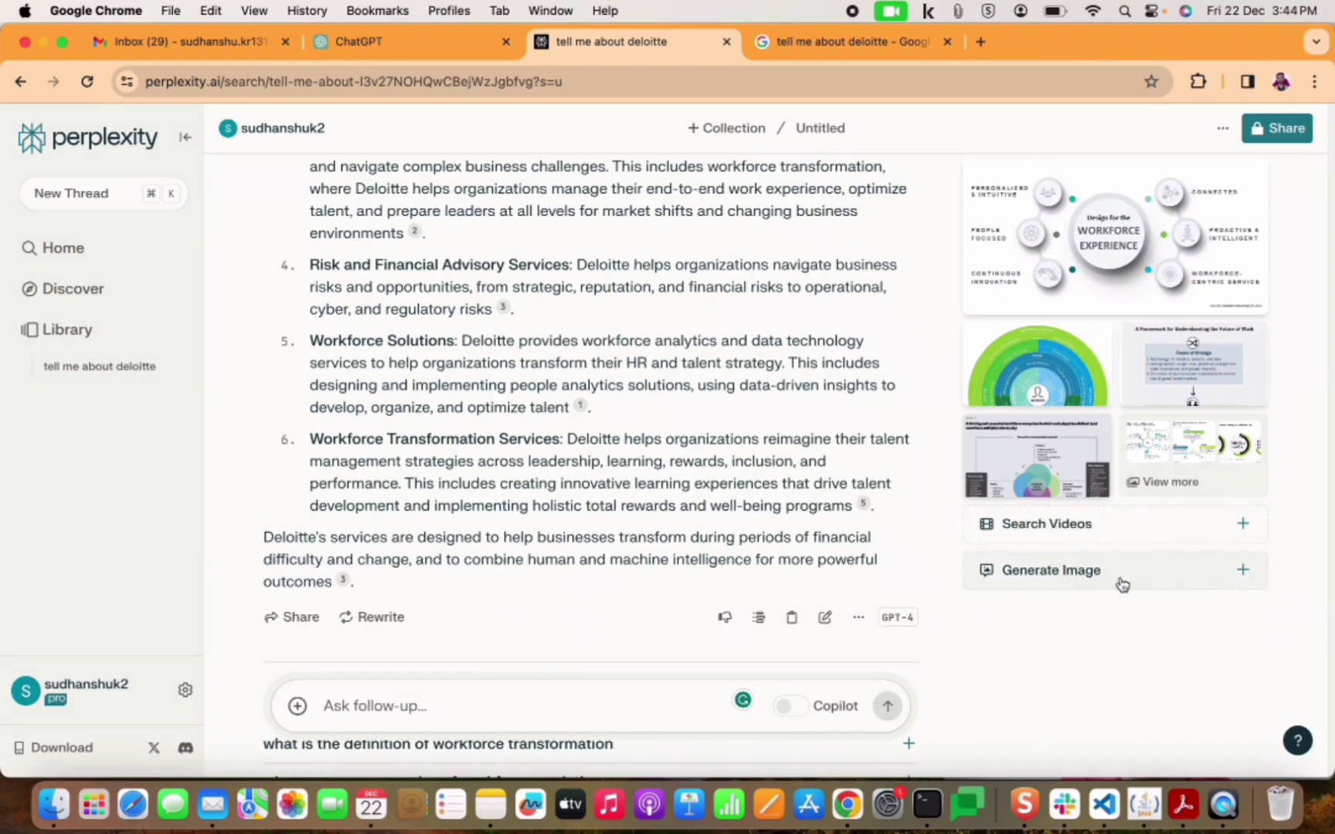
scroll(1122, 584, up, 4)
scroll(1121, 583, up, 10)
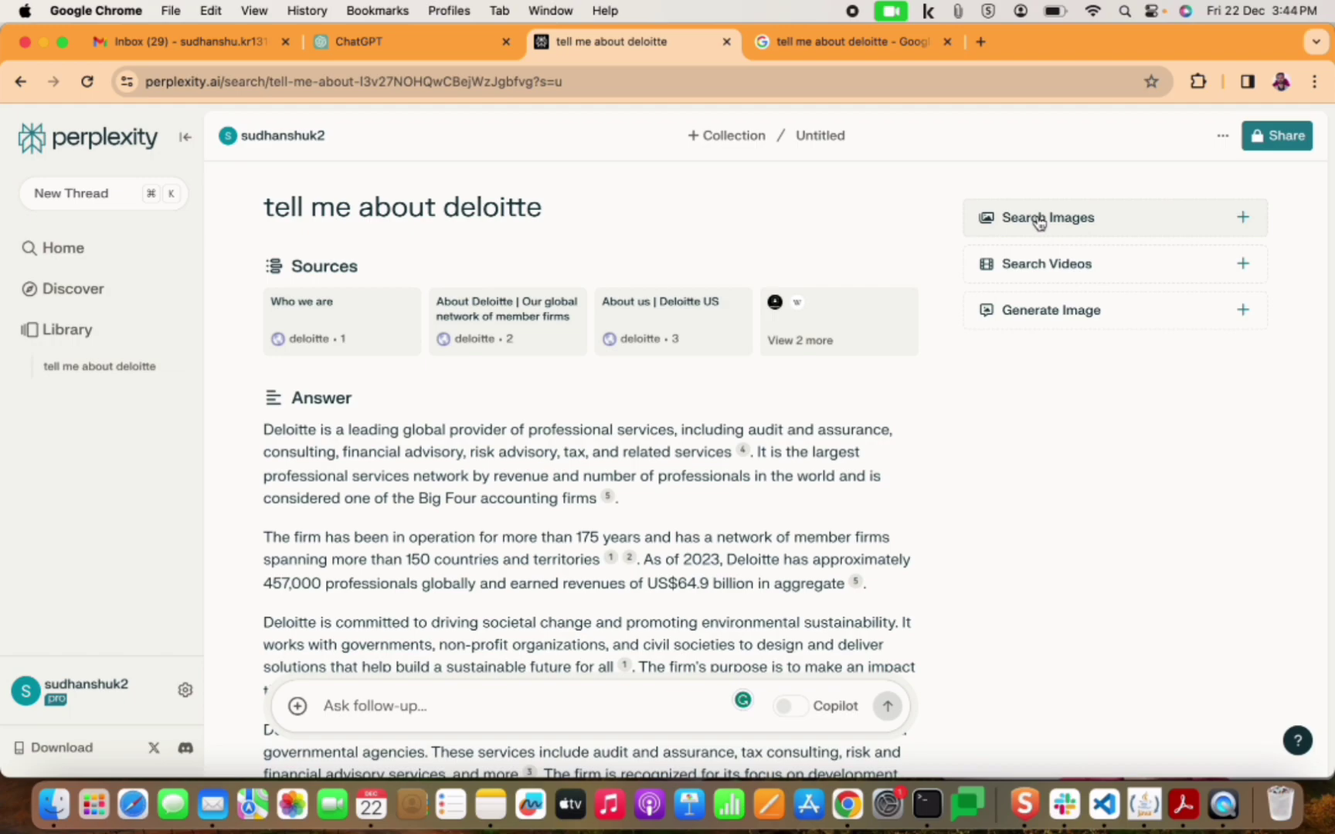
click(298, 708)
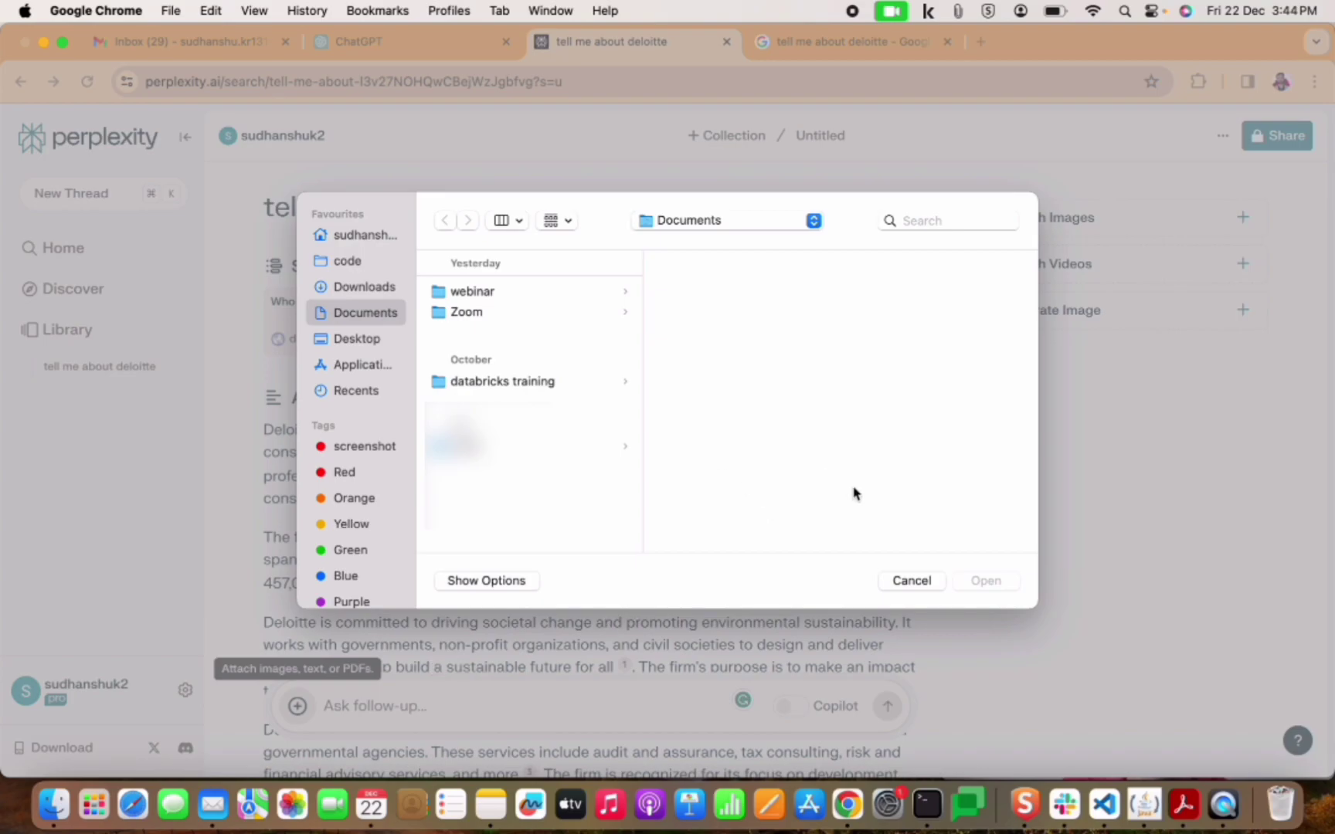
click(912, 582)
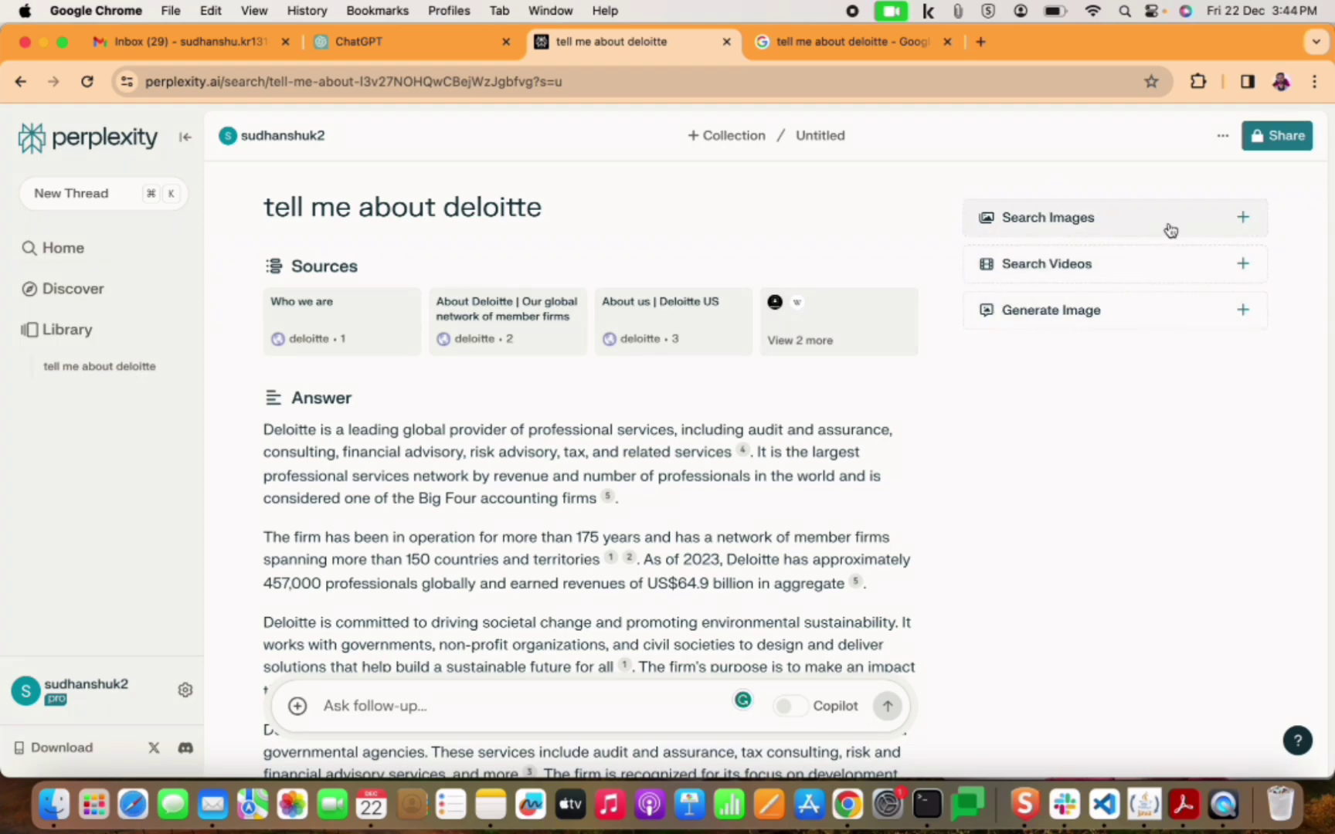
Add Deloitte image results beside the workforce services answer.
click(1245, 222)
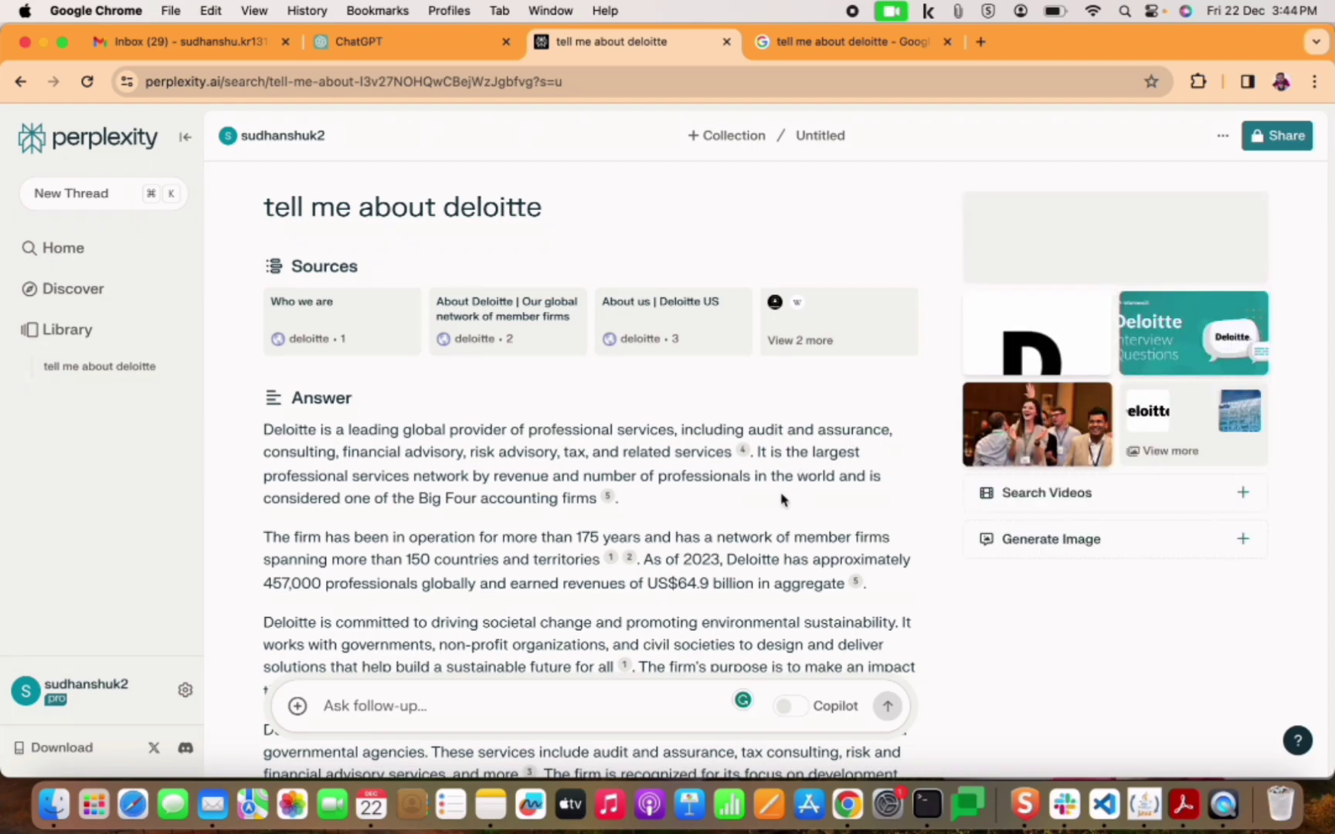
scroll(709, 496, down, 3)
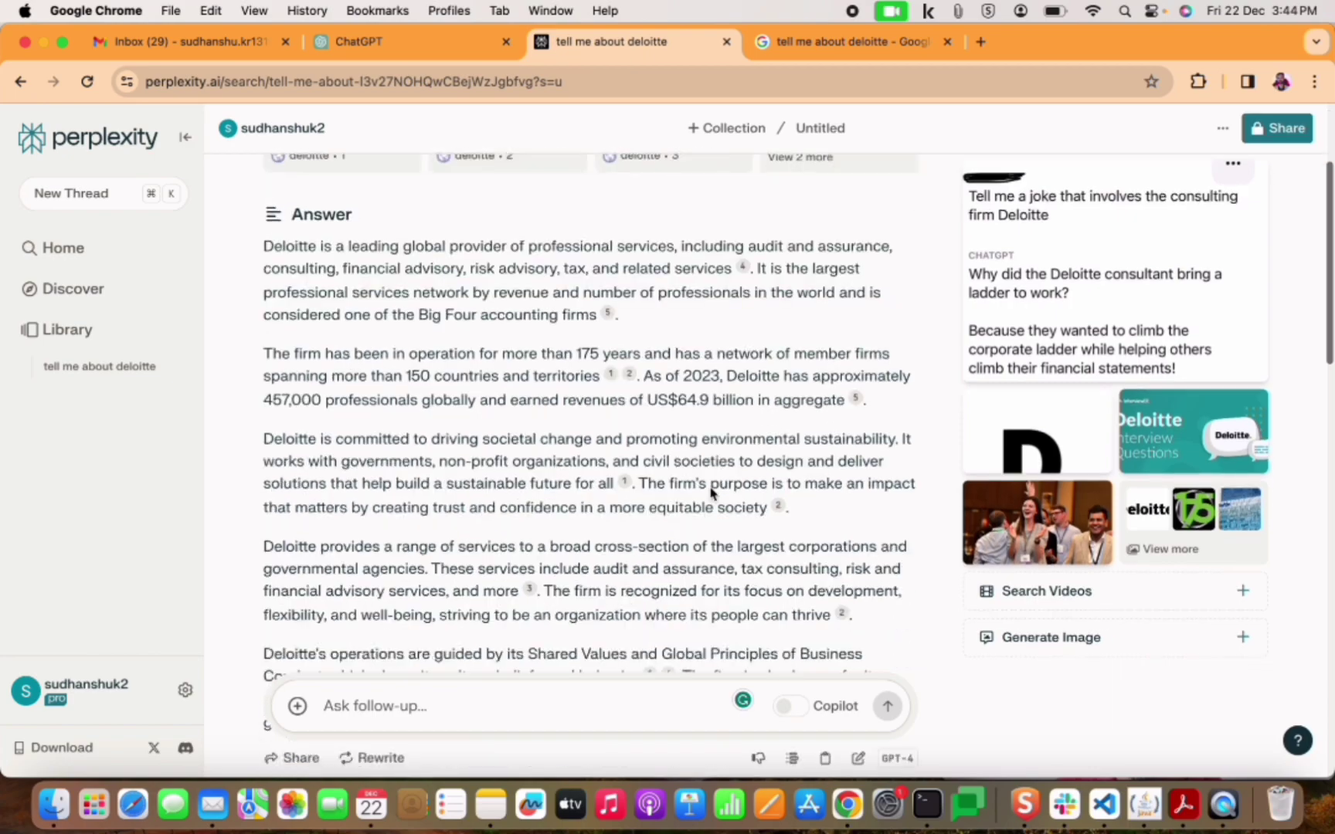
scroll(710, 492, down, 15)
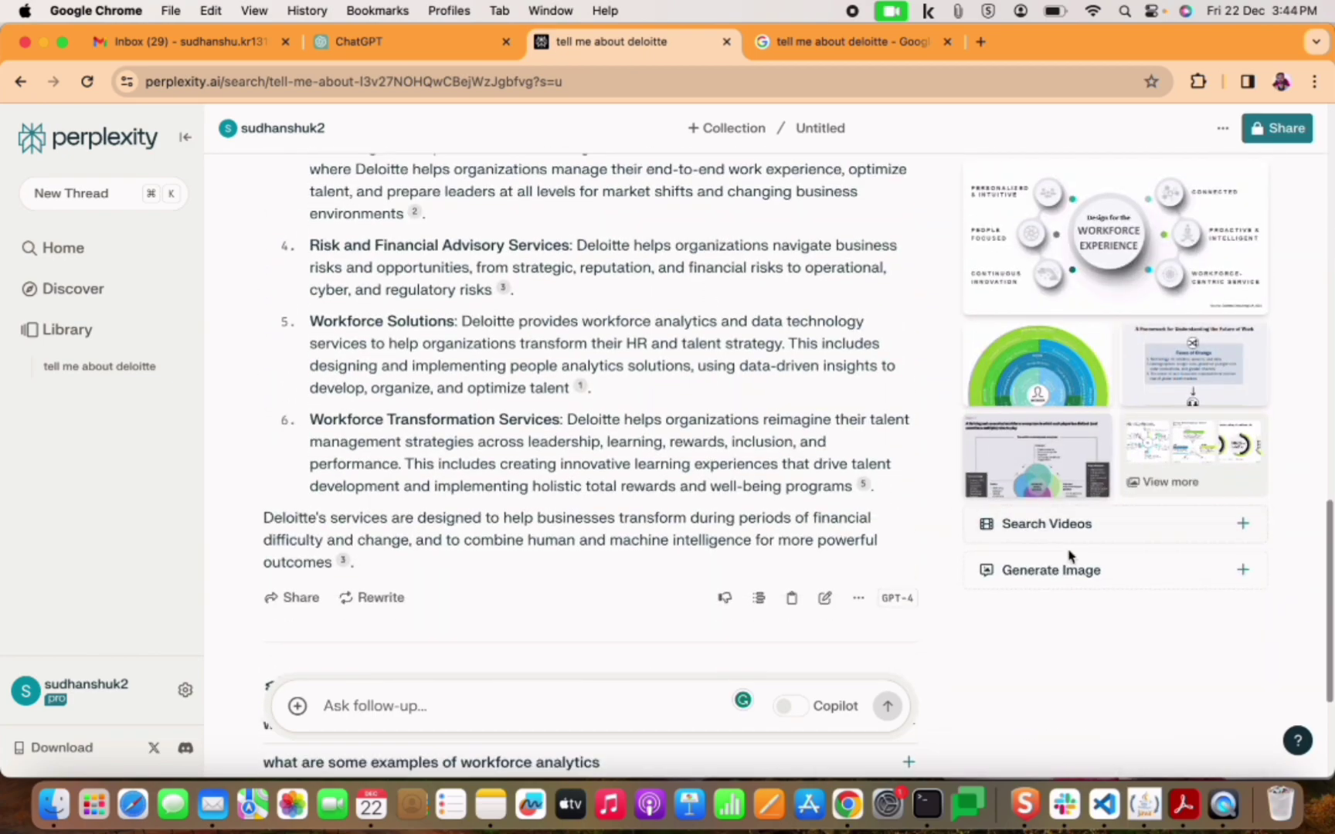
Generate an image for the answer in the Illustration style.
click(1245, 571)
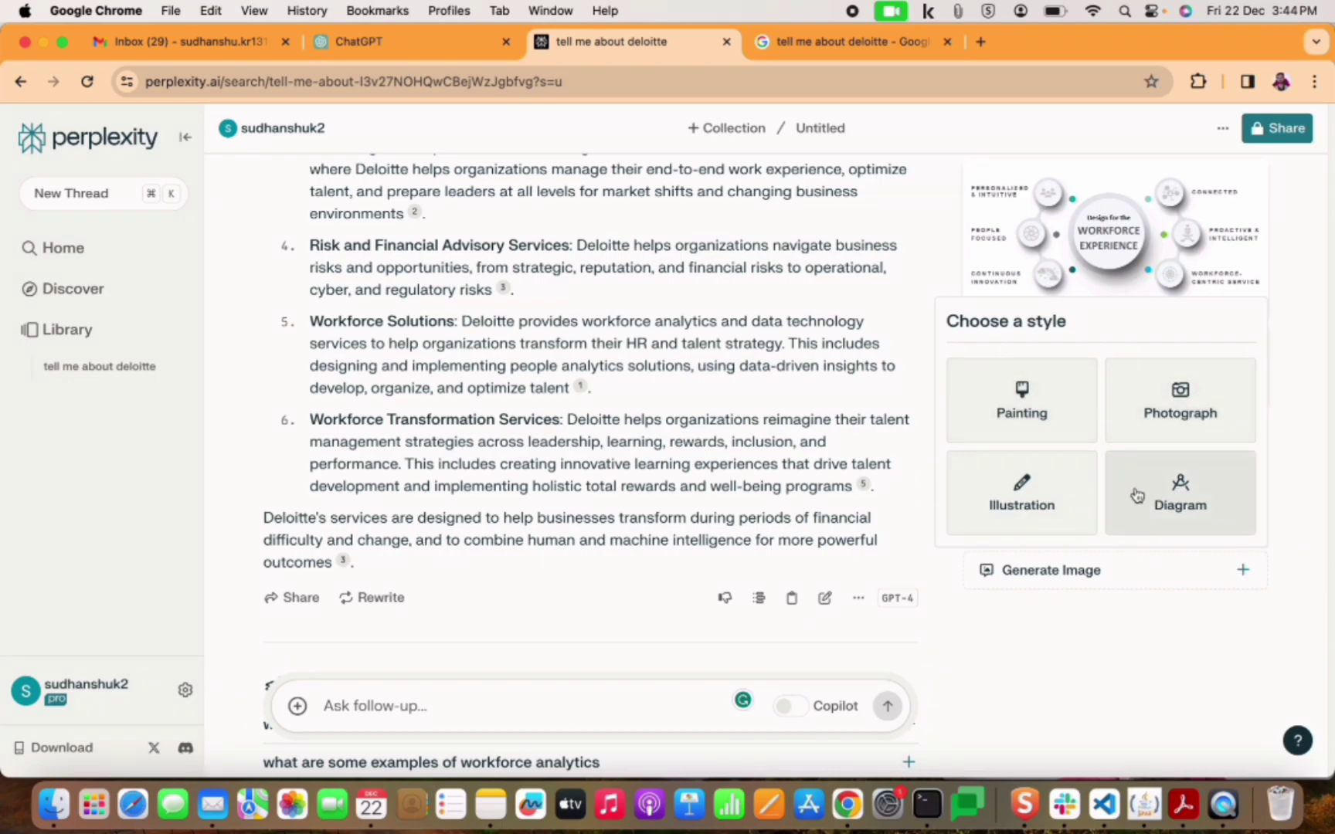
click(1028, 488)
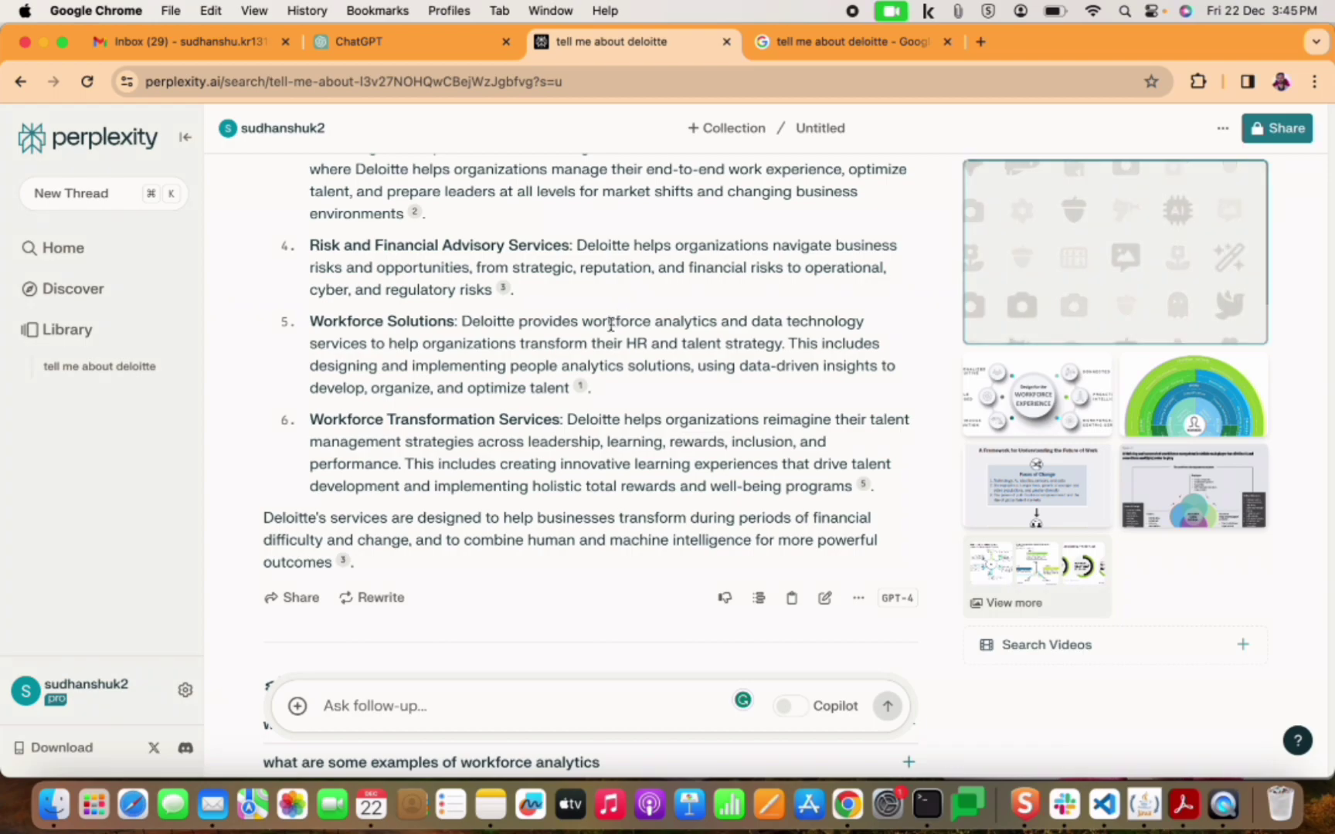
scroll(545, 498, down, 4)
scroll(544, 497, up, 5)
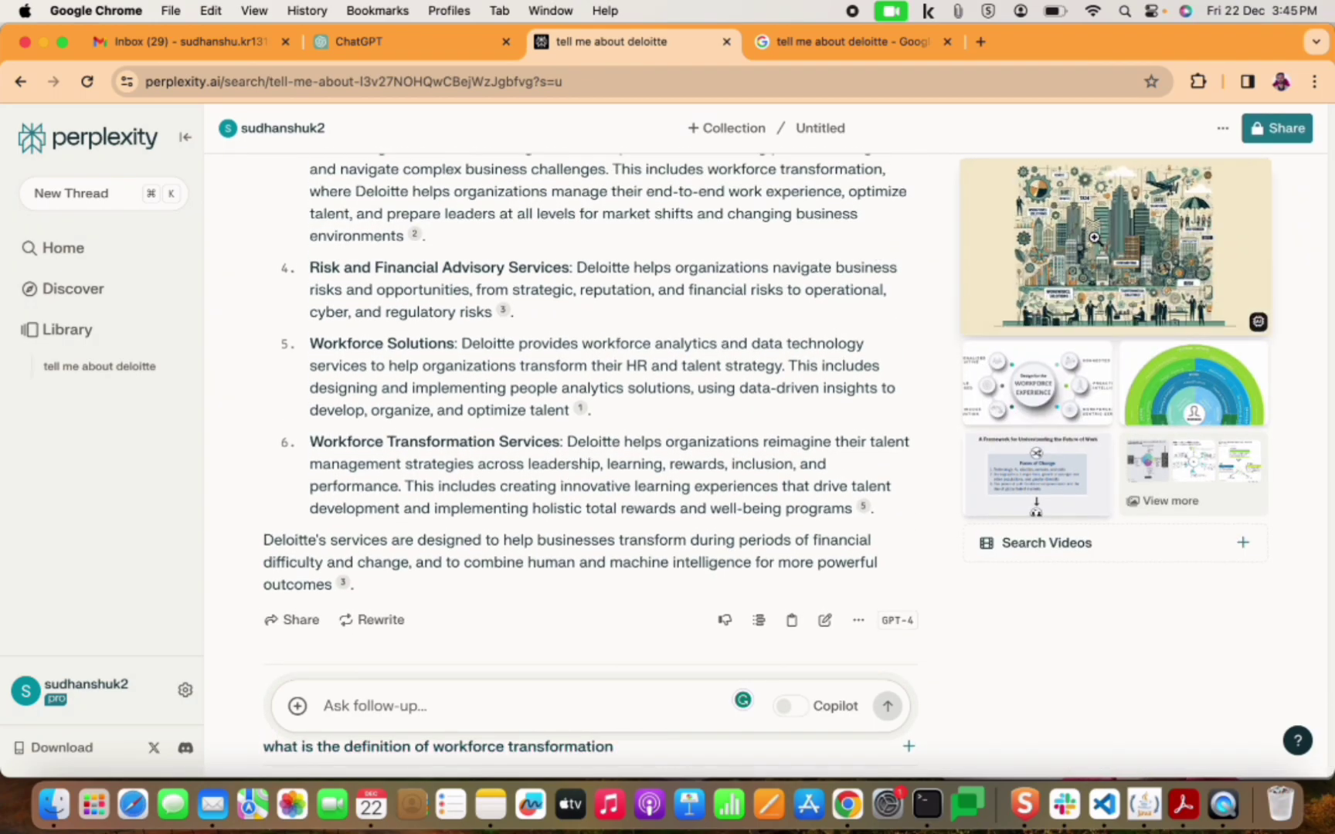
View the generated illustration full size, turn Copilot on, and return to the home page.
click(1135, 240)
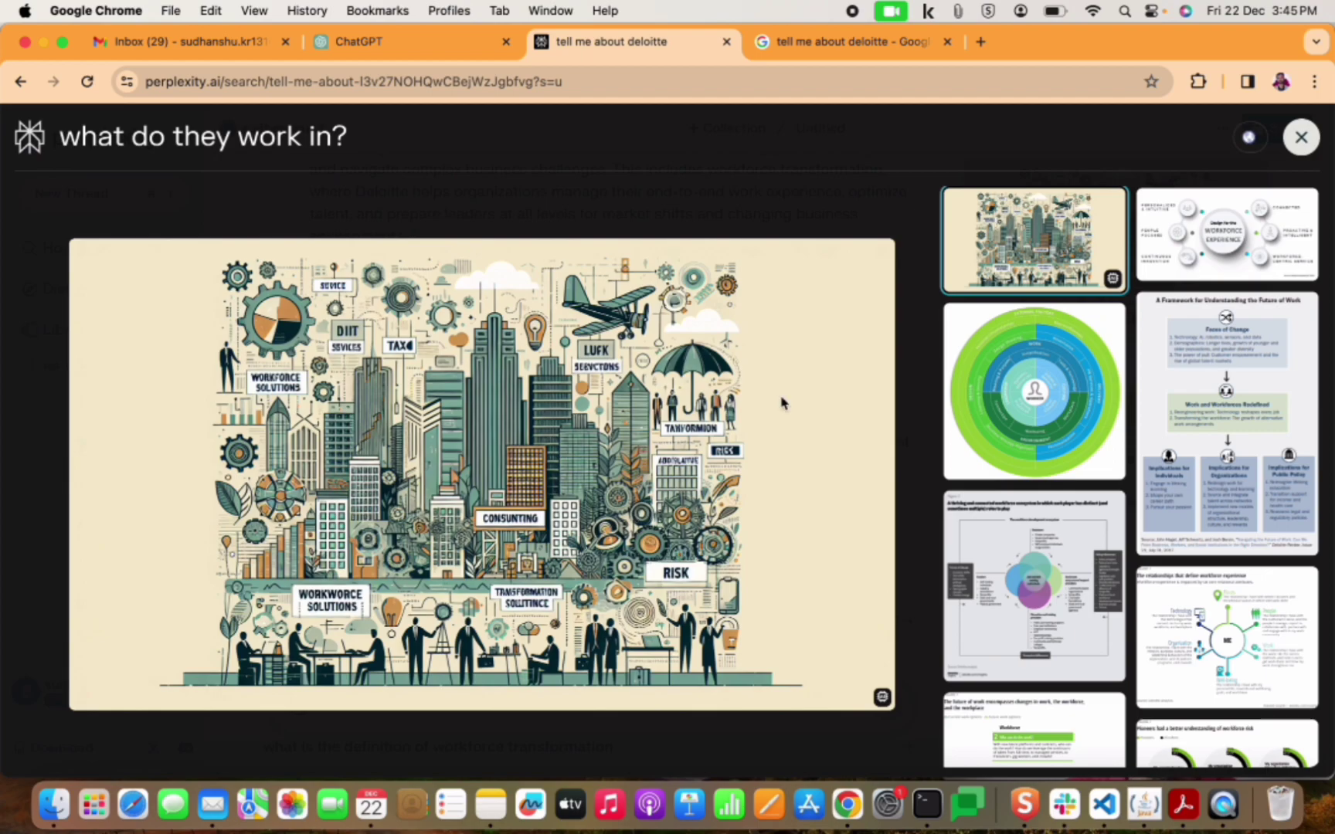
click(1300, 137)
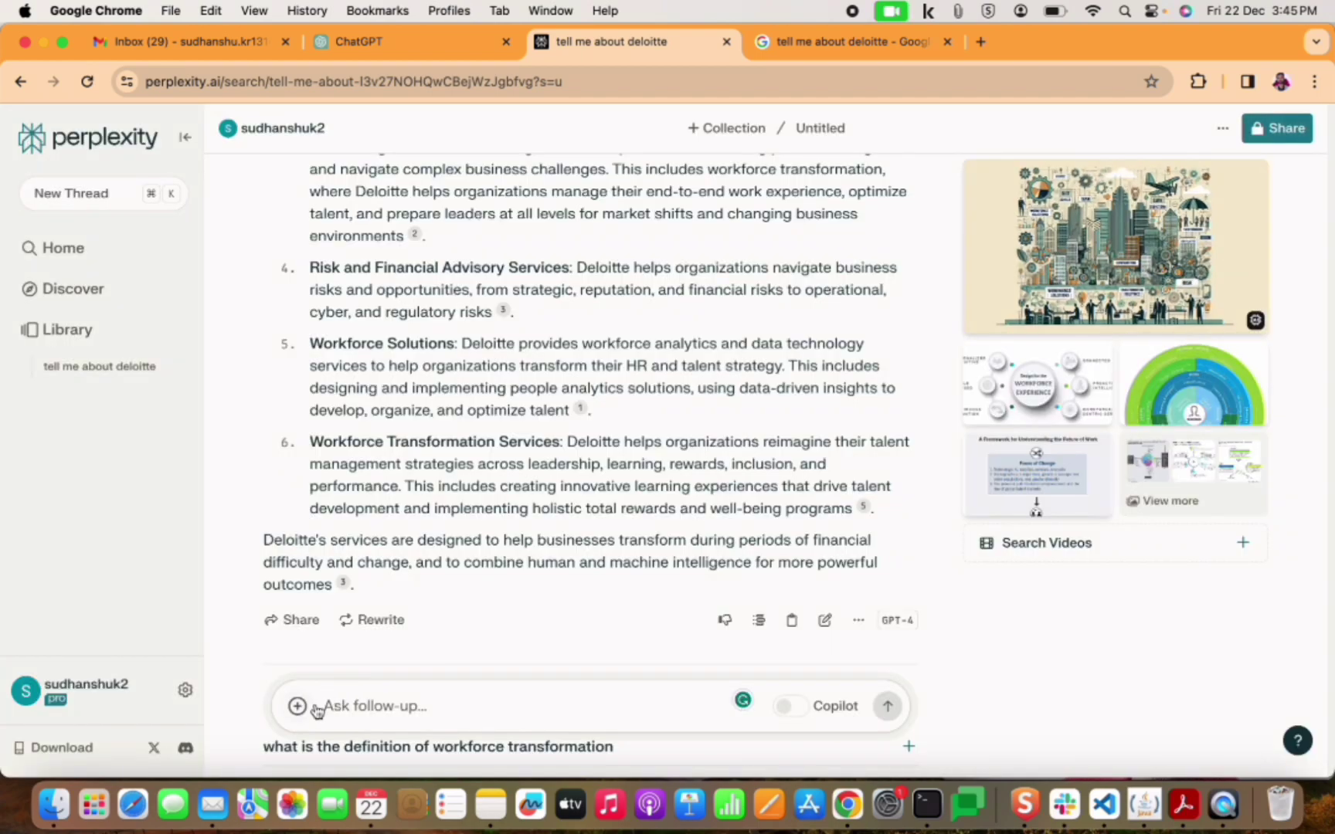
click(789, 707)
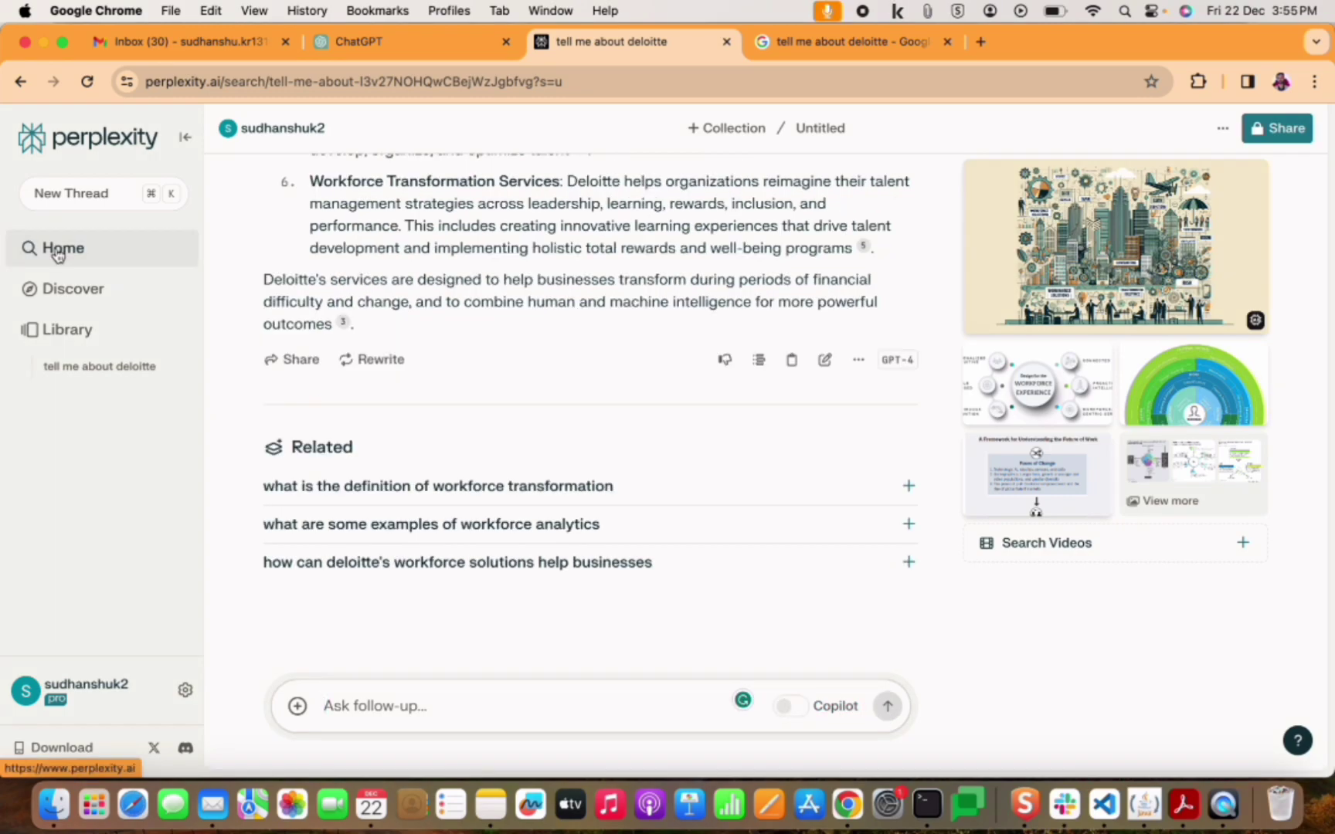
click(54, 252)
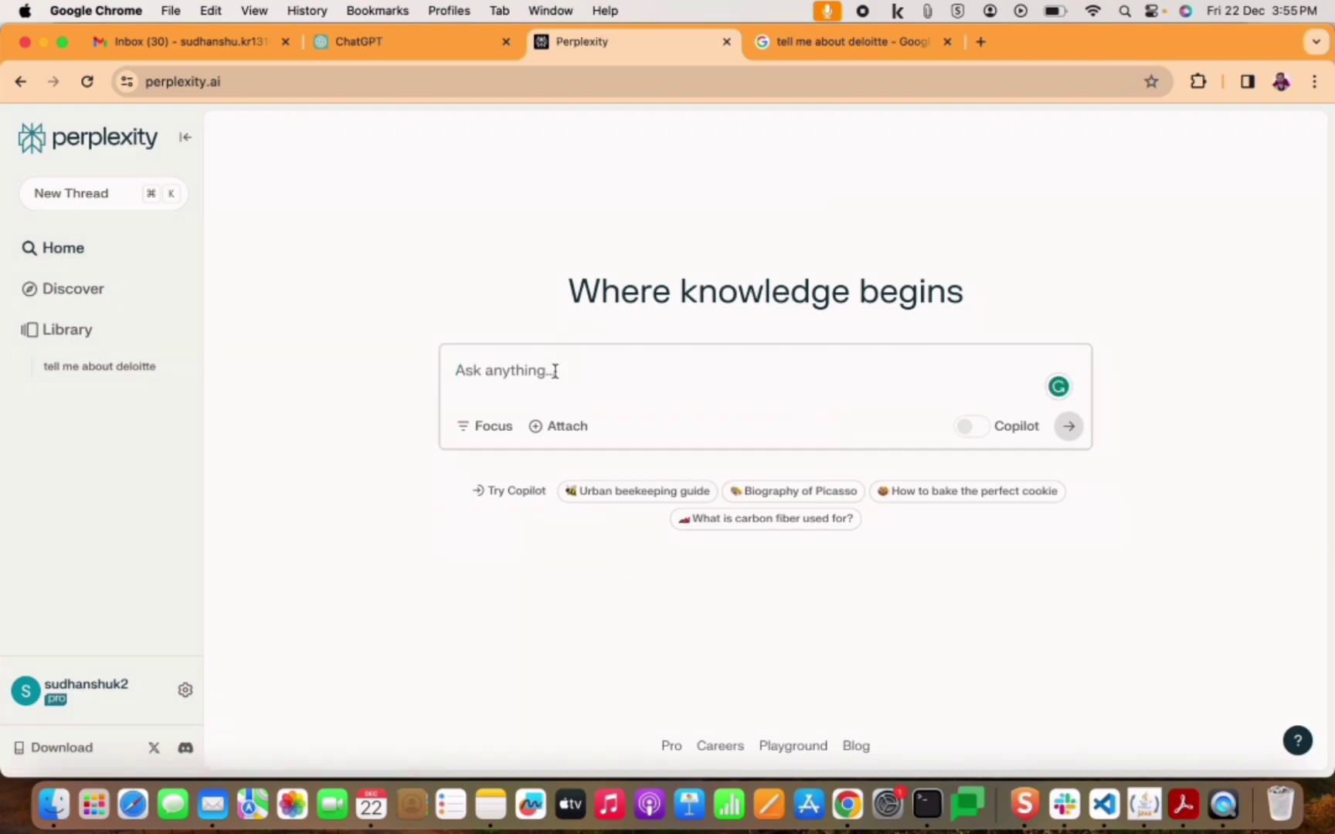
click(107, 198)
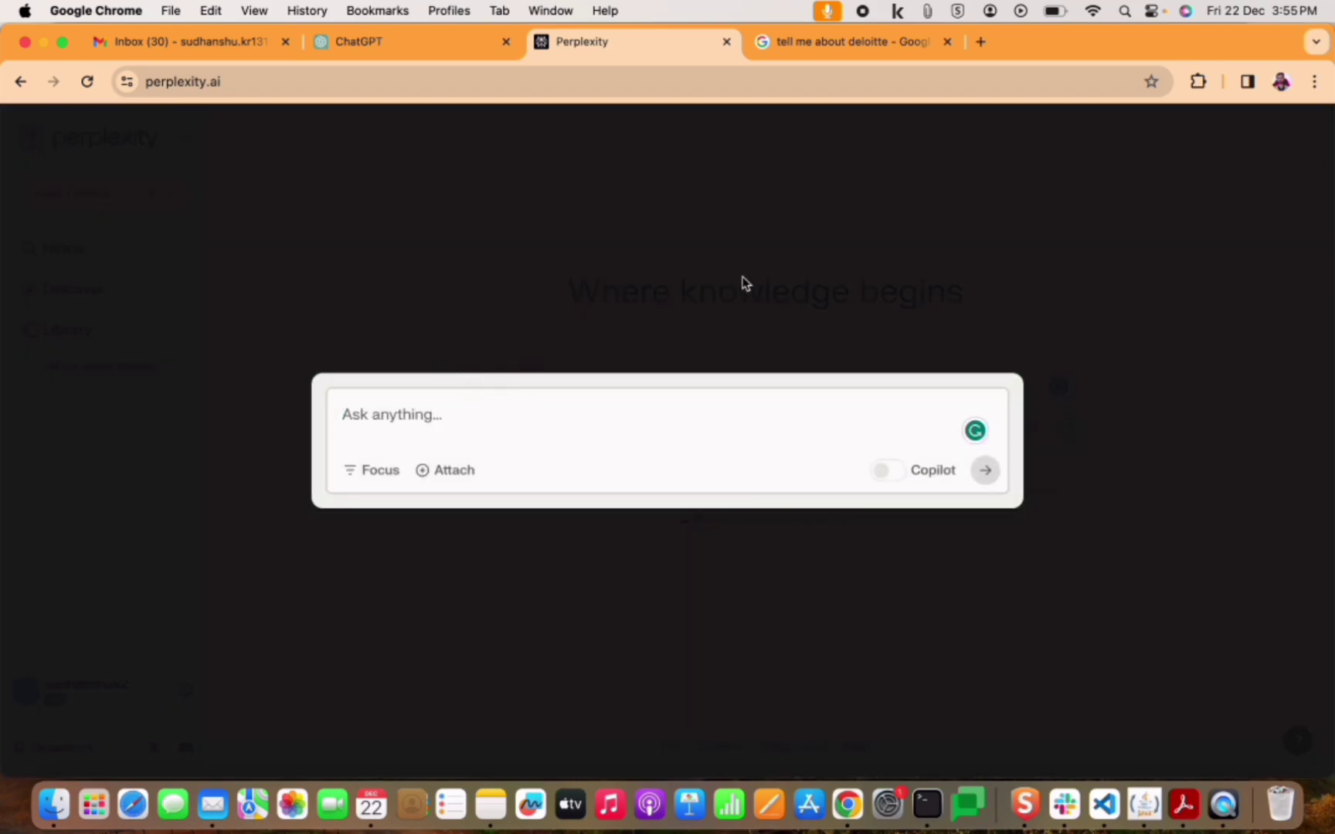
click(744, 282)
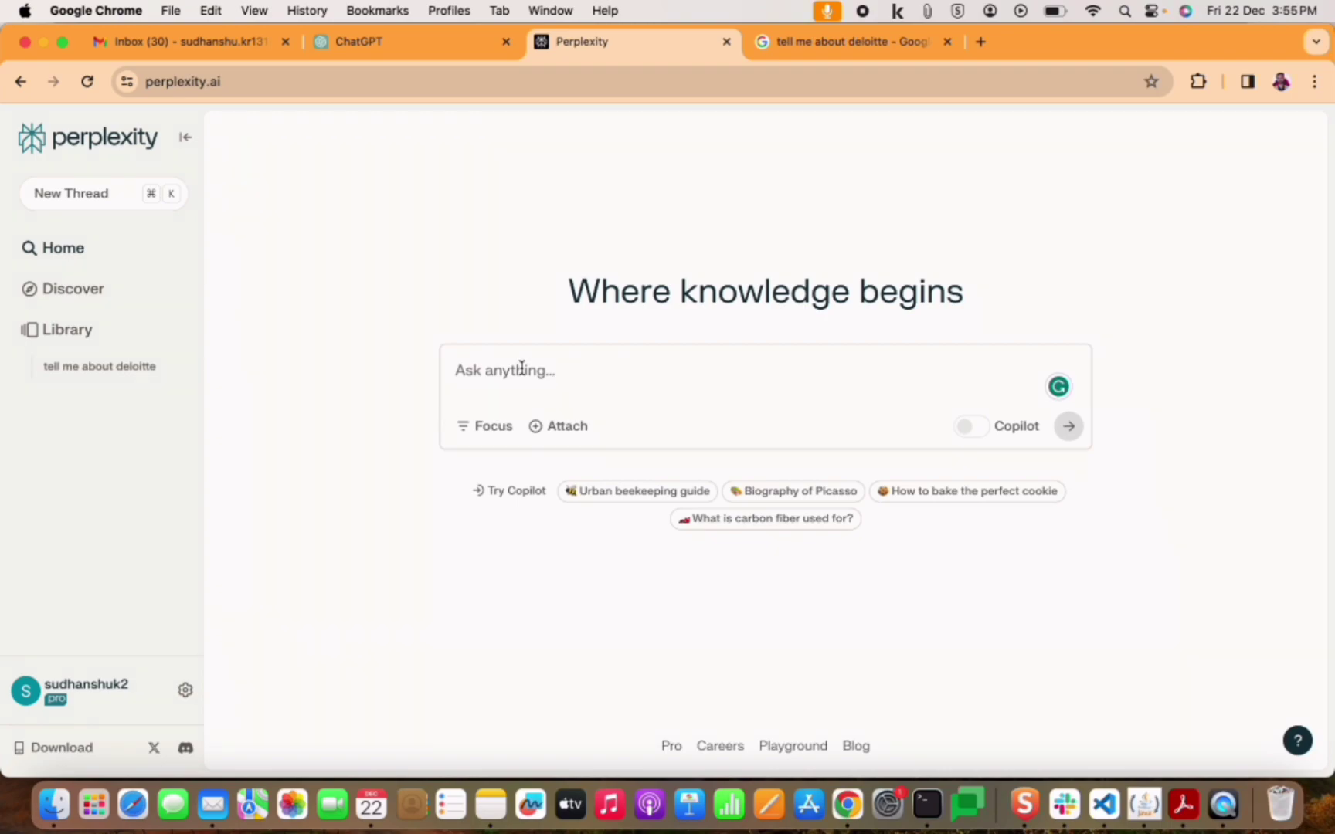
click(481, 433)
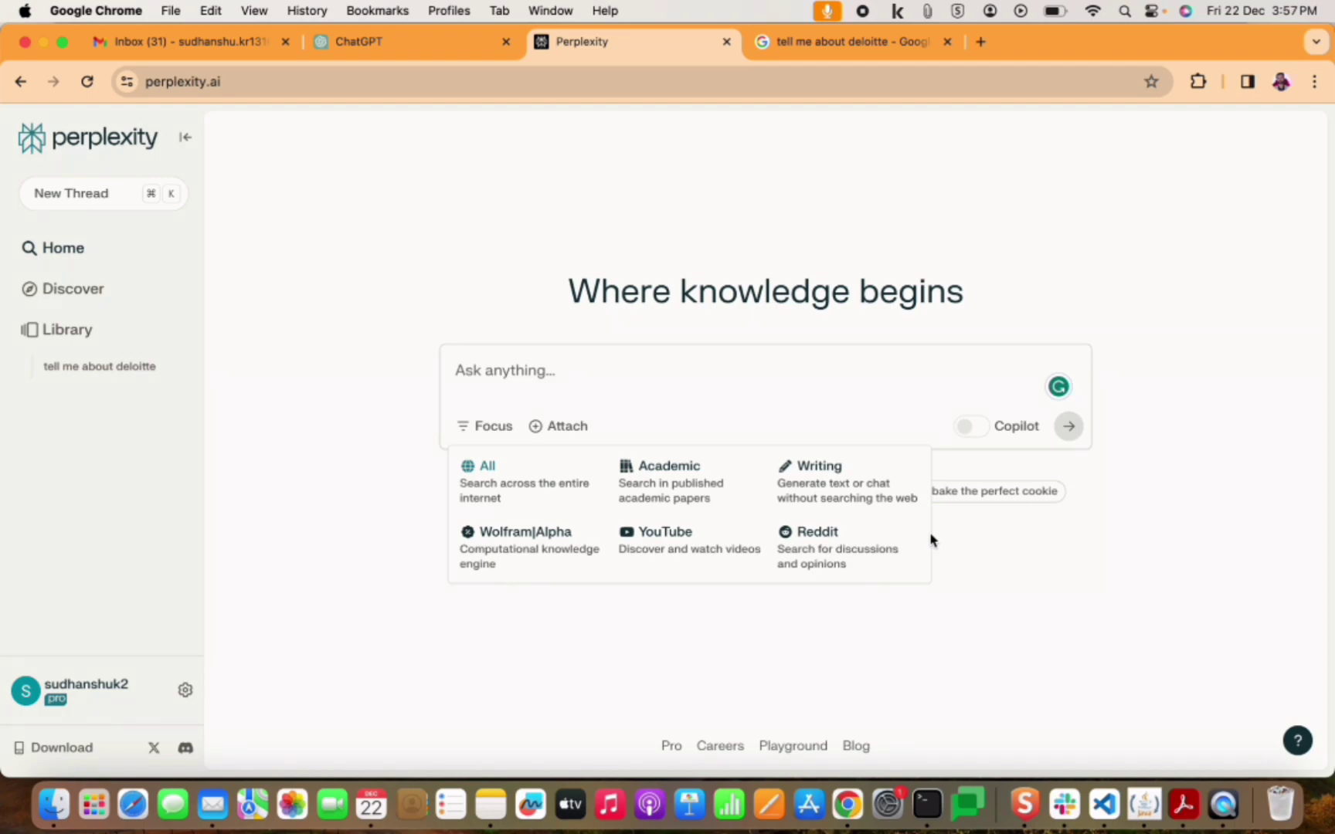
Attach the PDF 2022.tacl-1.72.pdf to a new question.
click(709, 370)
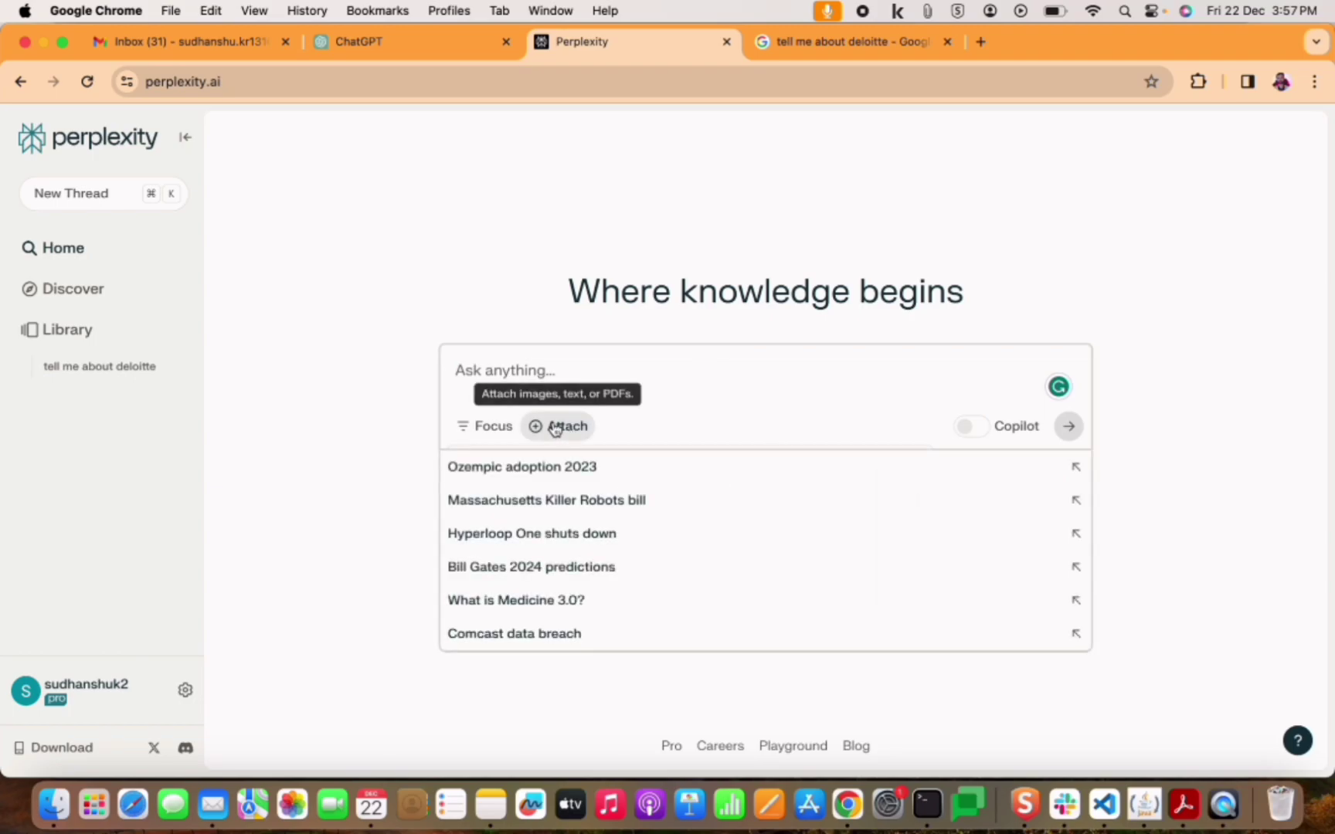
click(548, 429)
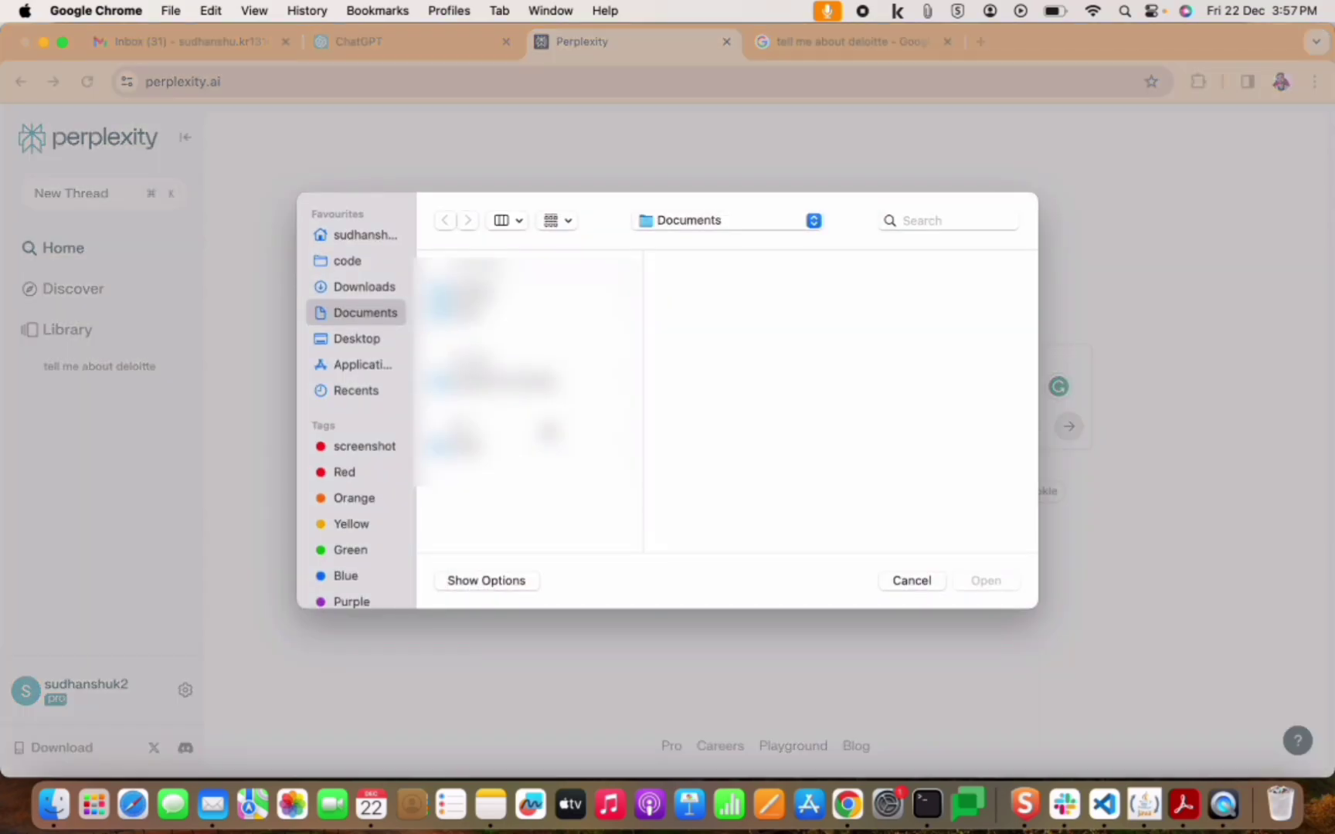
click(352, 261)
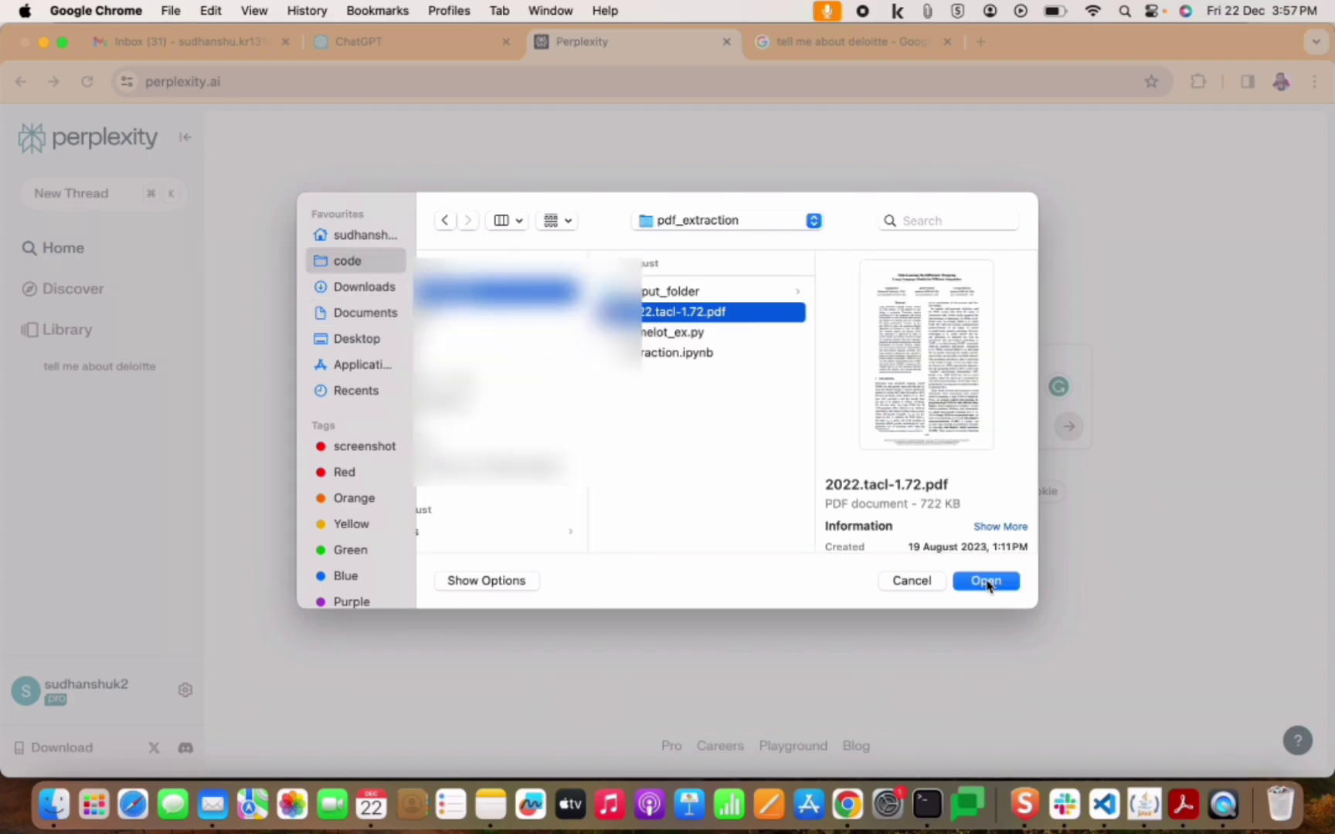
click(985, 581)
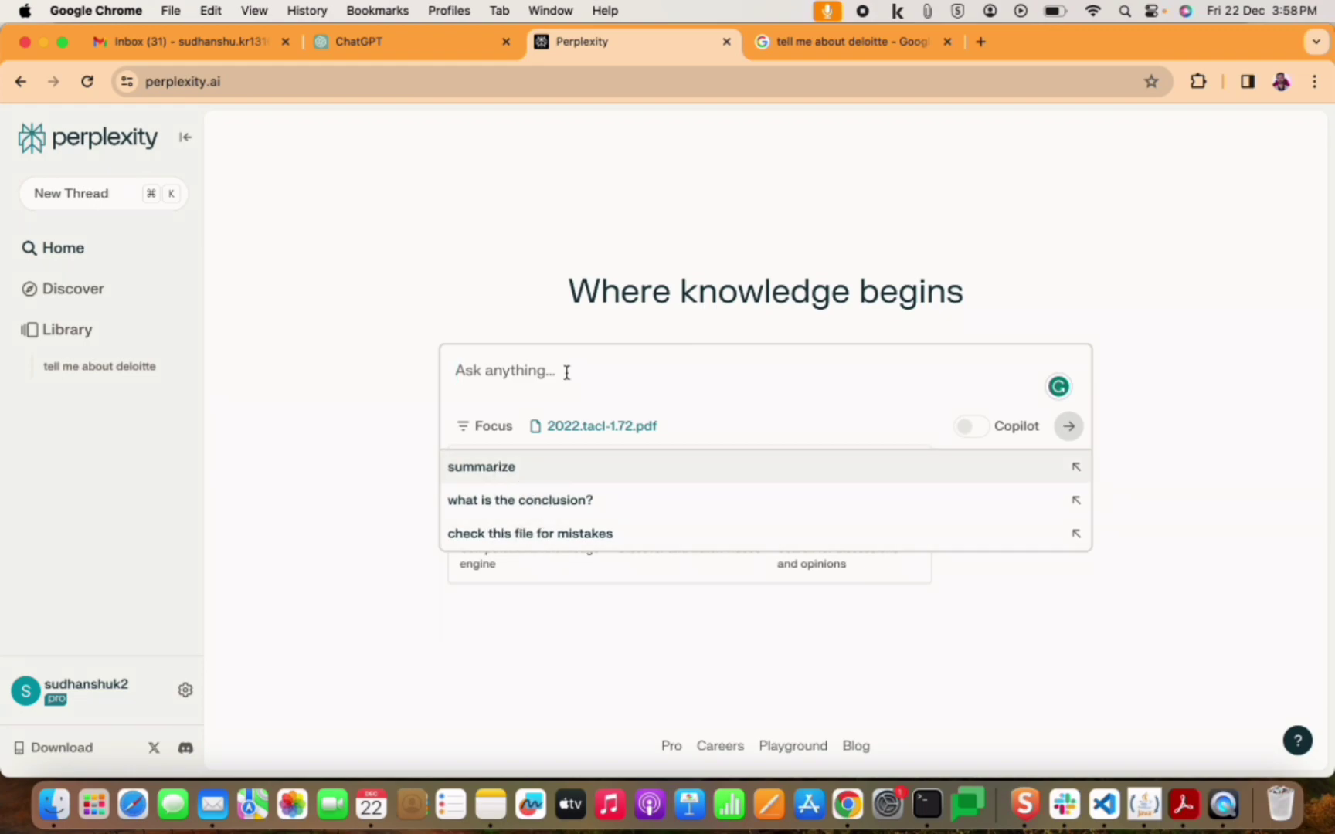
Ask Perplexity to 'summarize this' and scroll through the paper's summary.
text(summari)
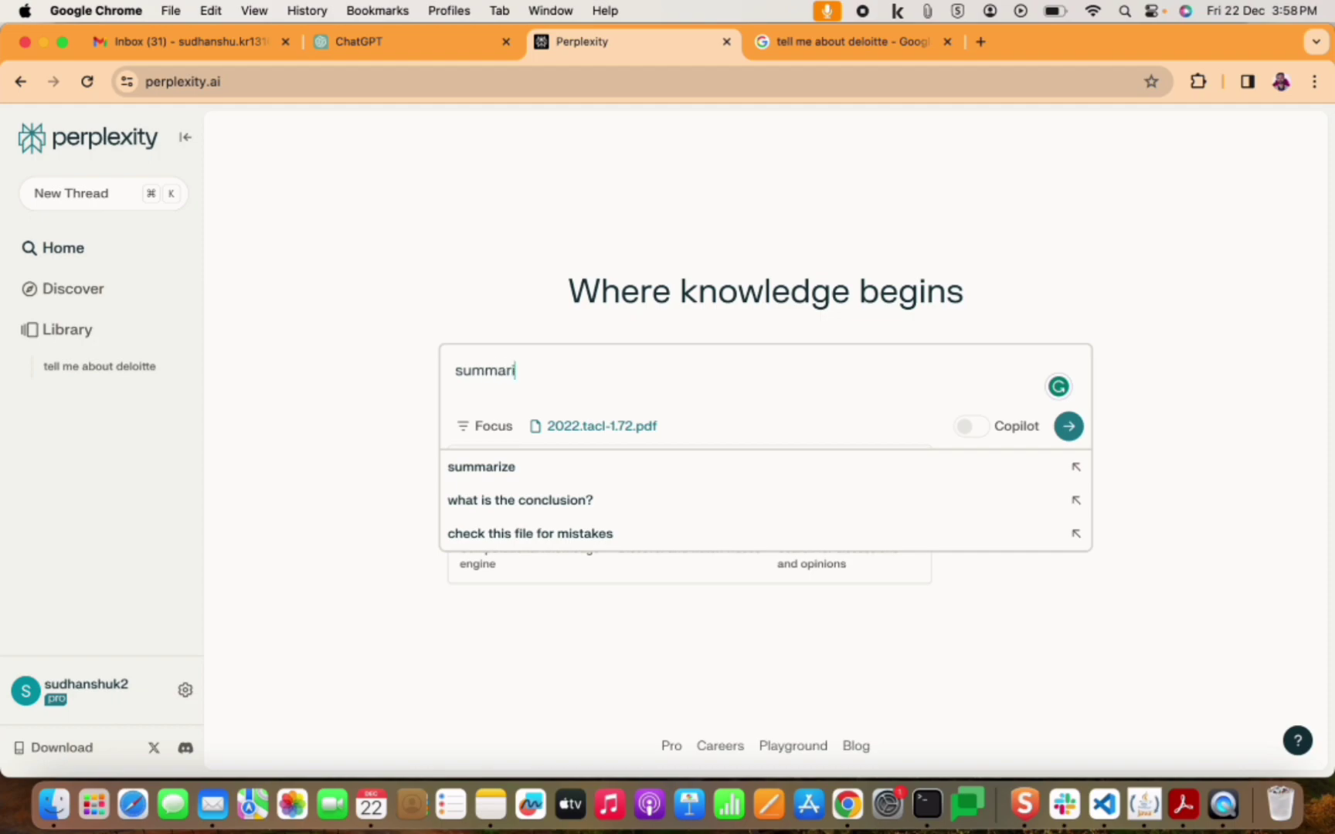
text(ze this)
key(Return)
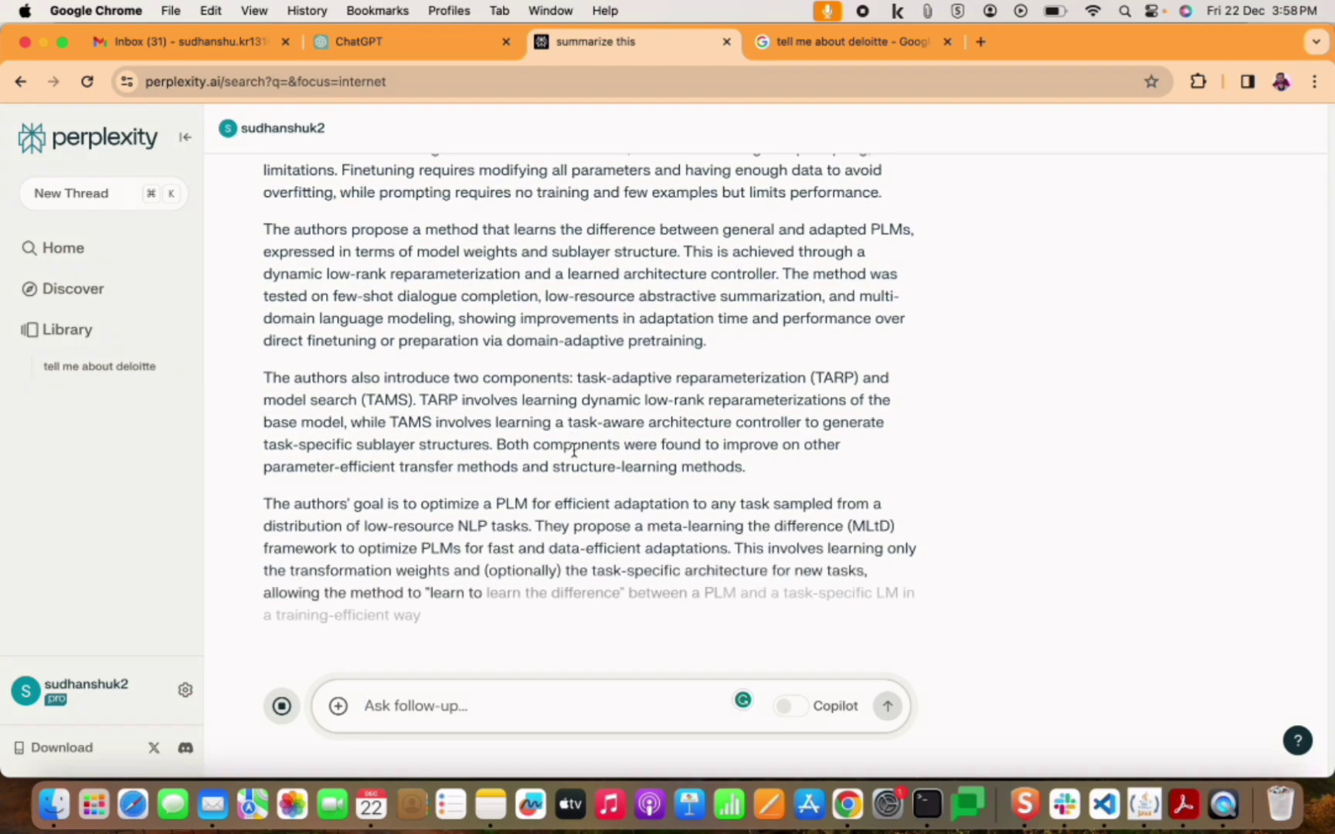
scroll(580, 502, down, 10)
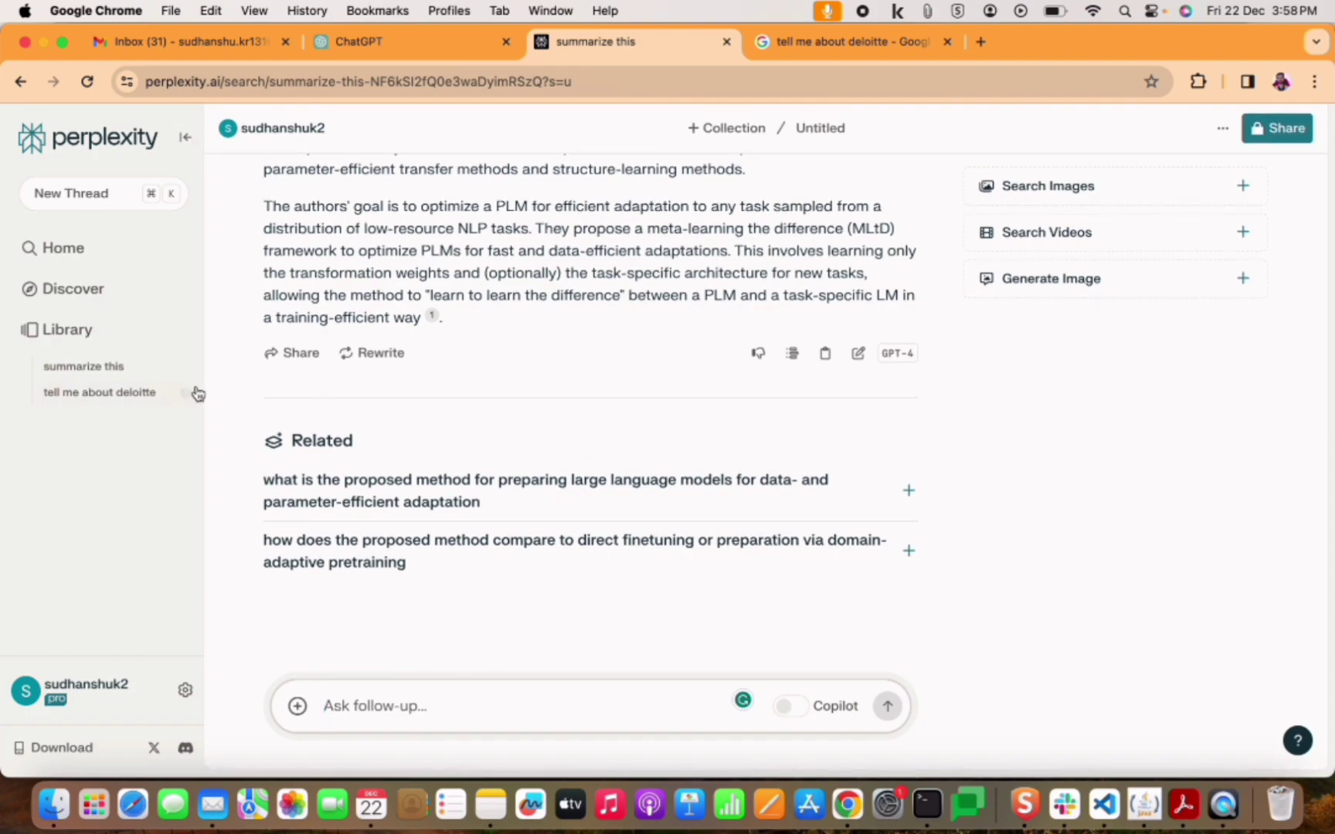
Open Discover and browse stories like Ozempic adoption 2023 and Comcast data breach.
click(75, 287)
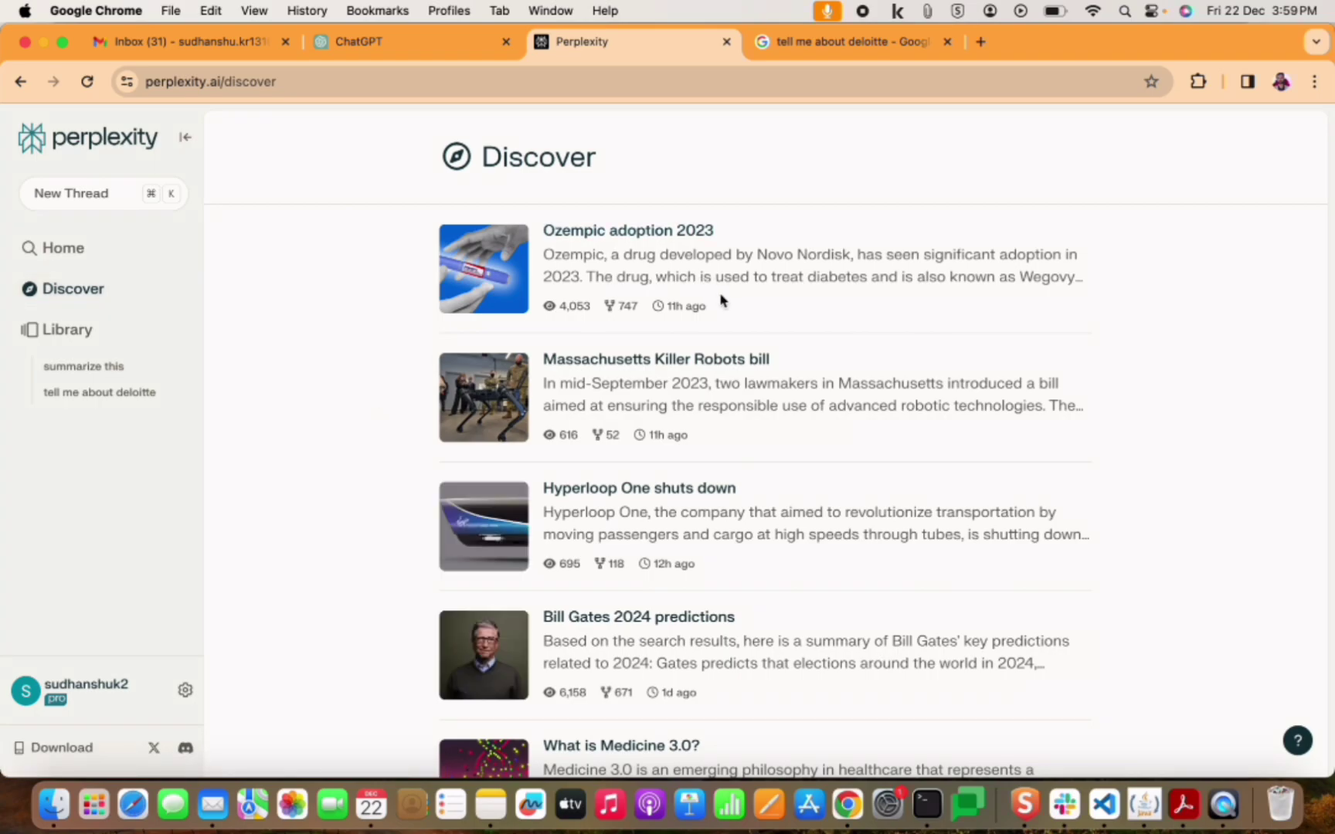
scroll(722, 300, down, 1)
scroll(721, 300, down, 2)
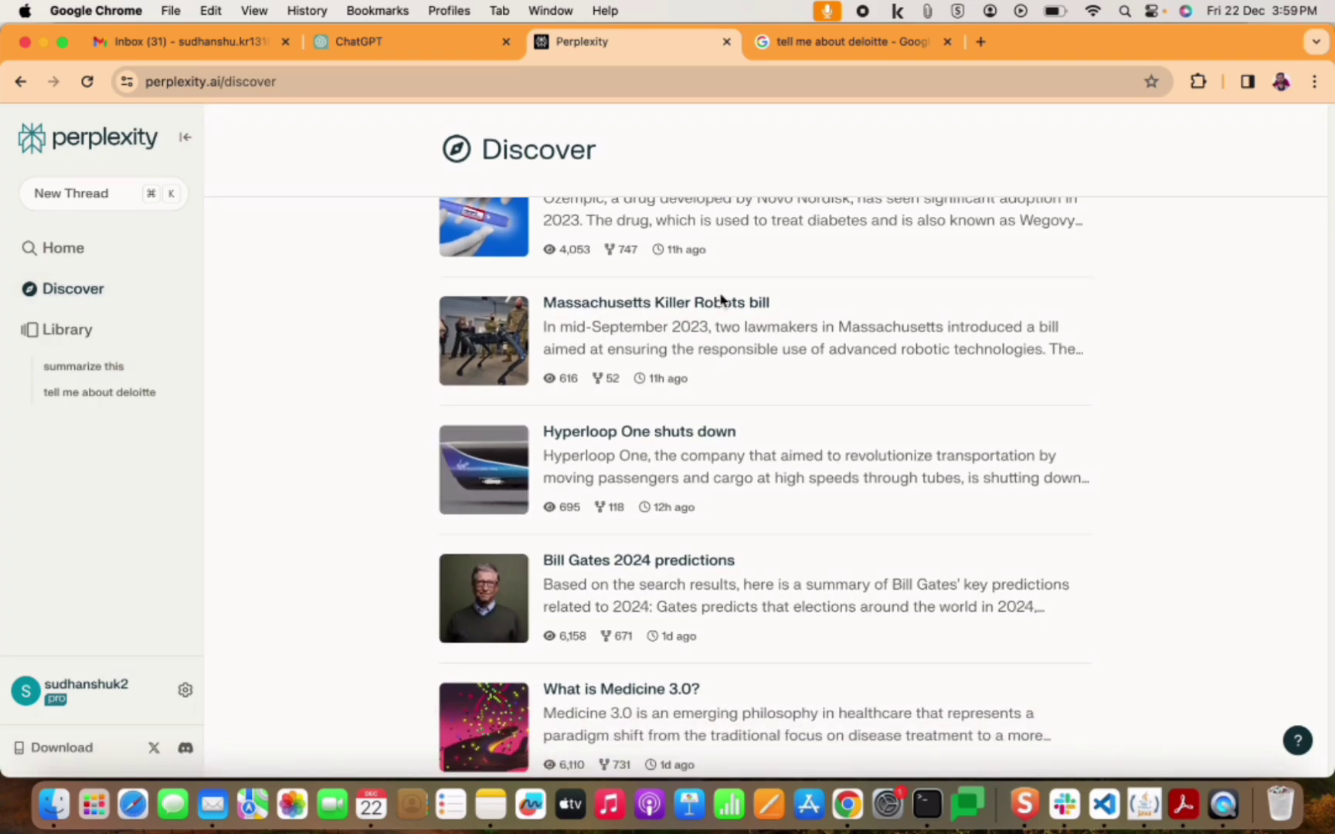
scroll(721, 300, down, 10)
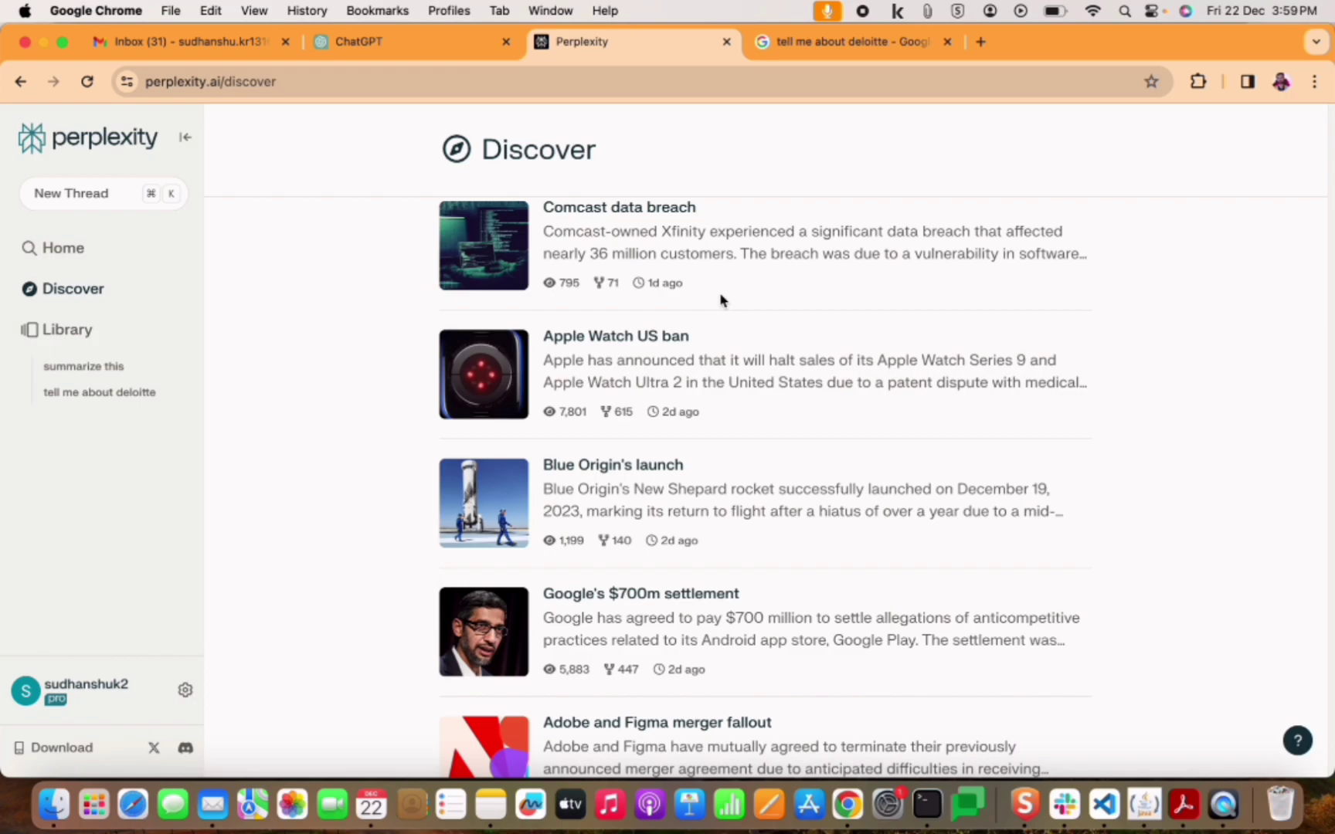
scroll(721, 300, up, 10)
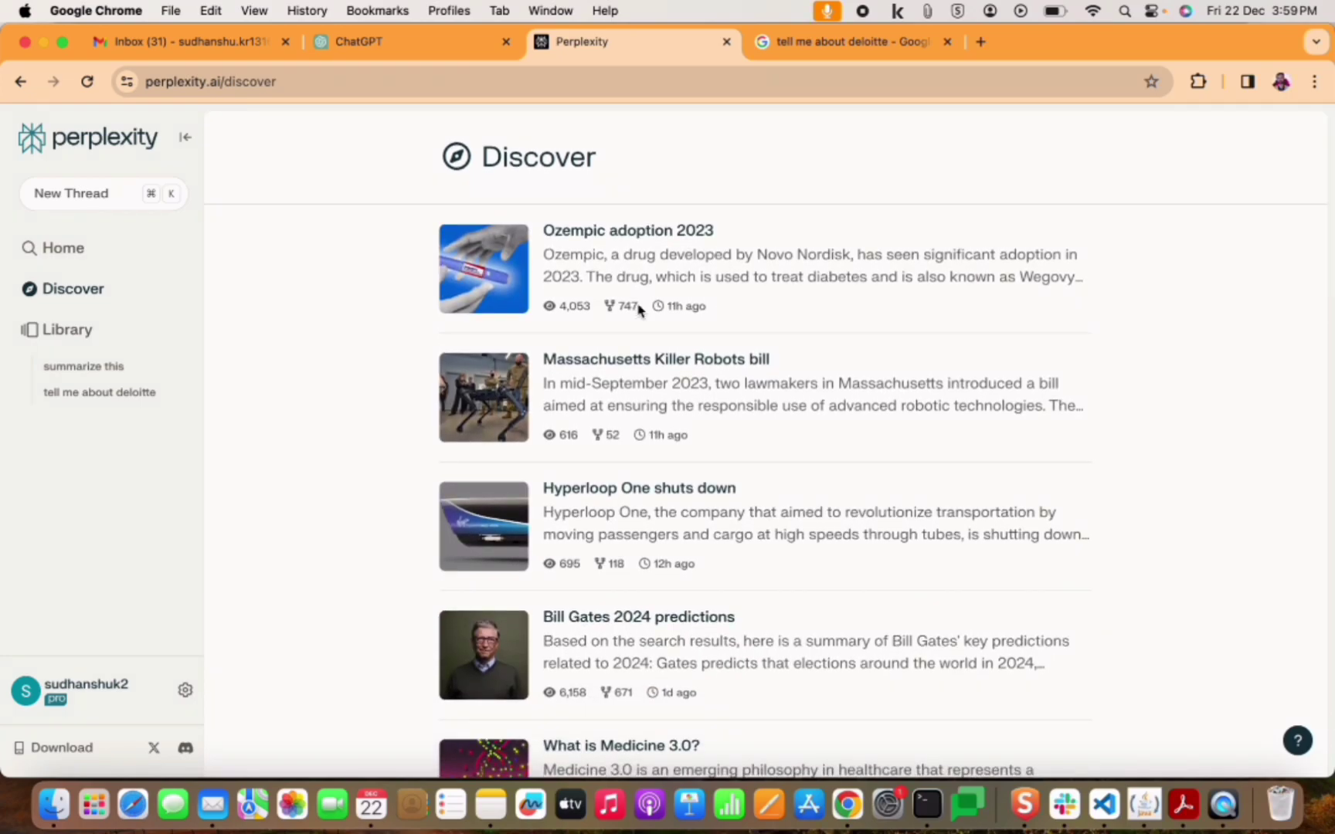
scroll(639, 309, down, 5)
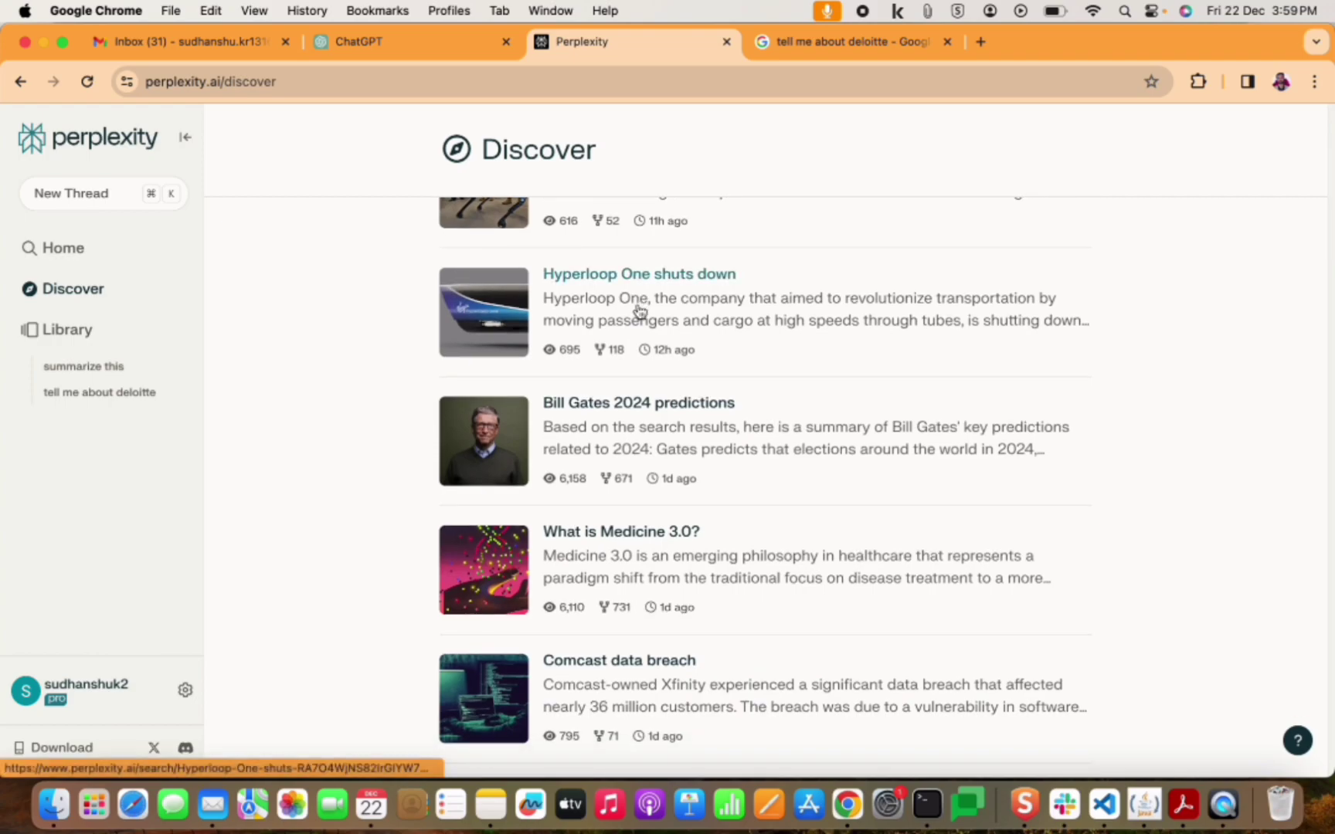
scroll(639, 309, down, 8)
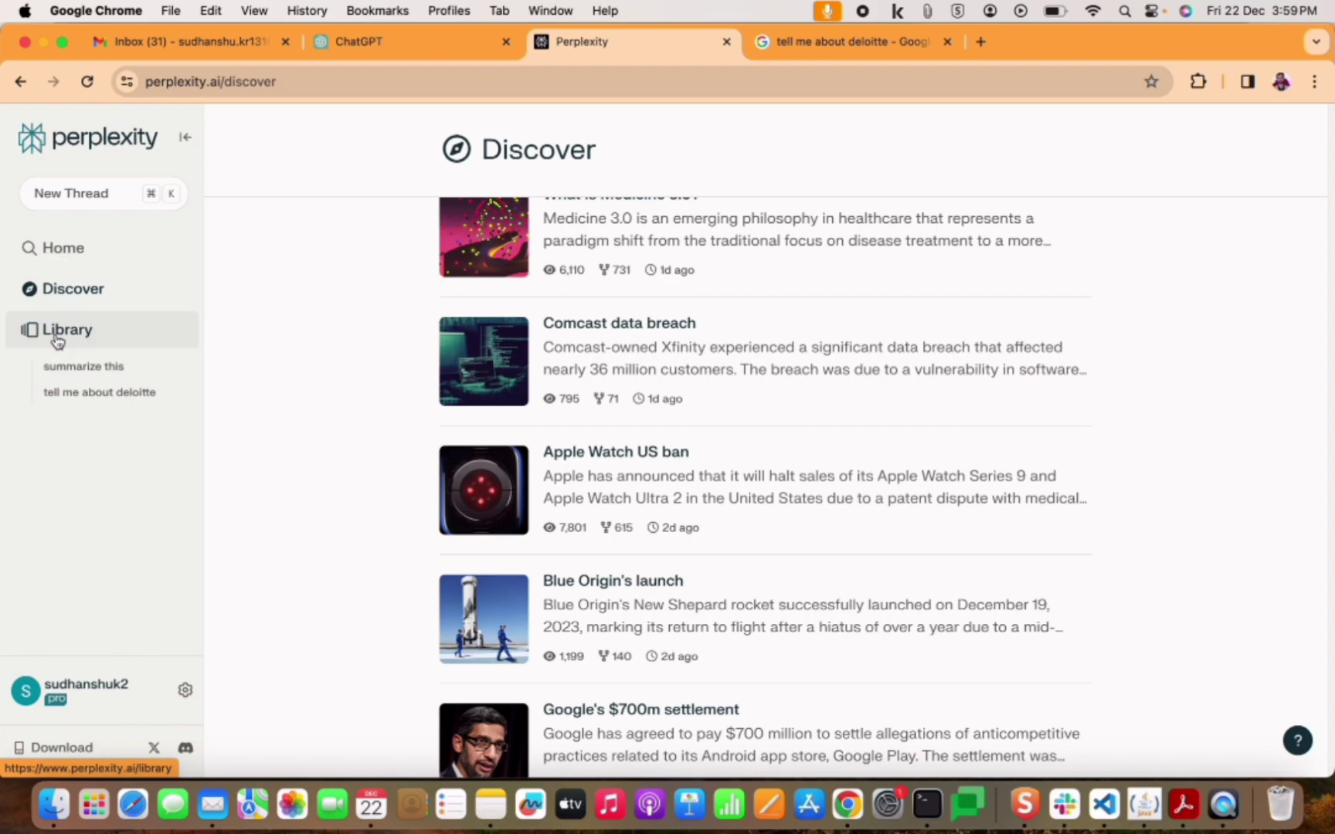
Review the Library's 'summarize this' and 'tell me about deloitte' threads, start a new thread, and open Download.
click(57, 341)
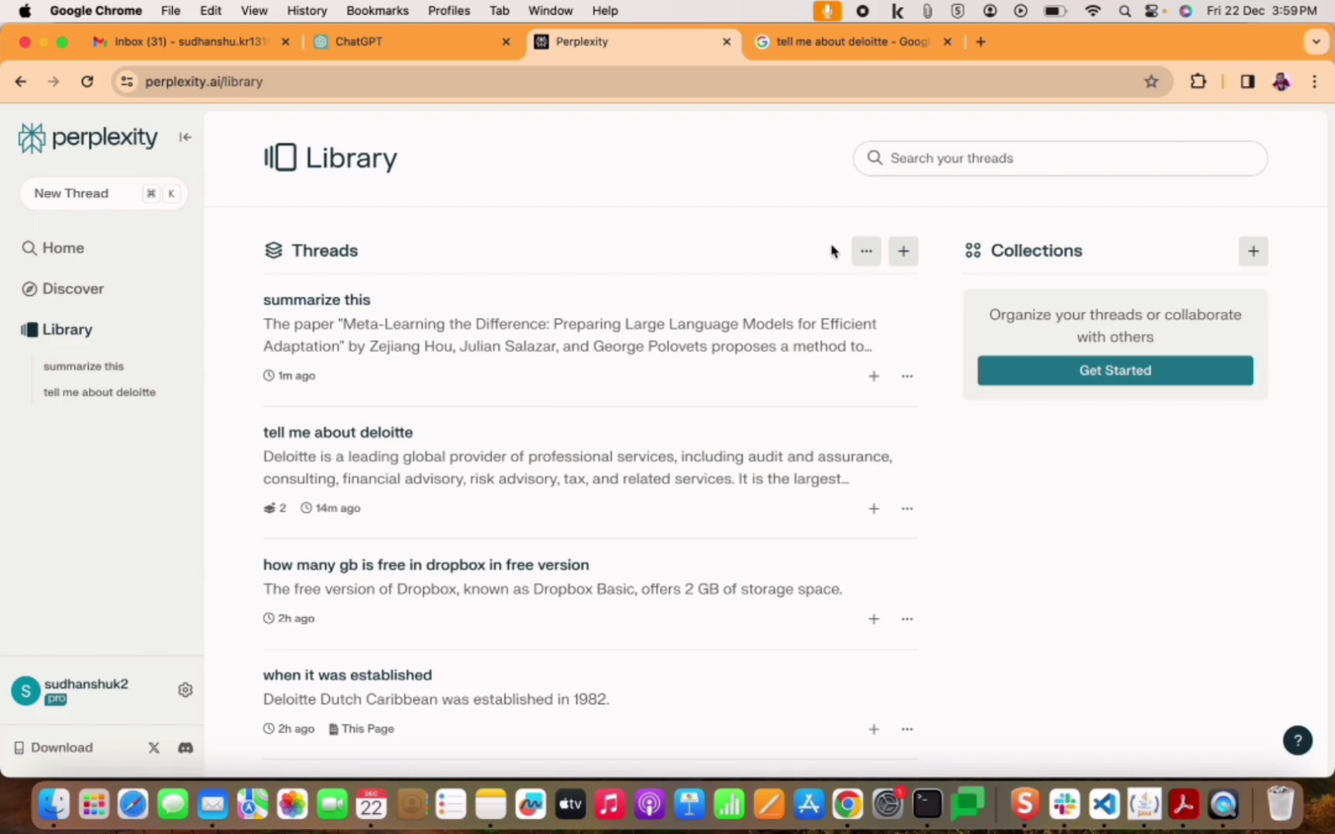
click(874, 253)
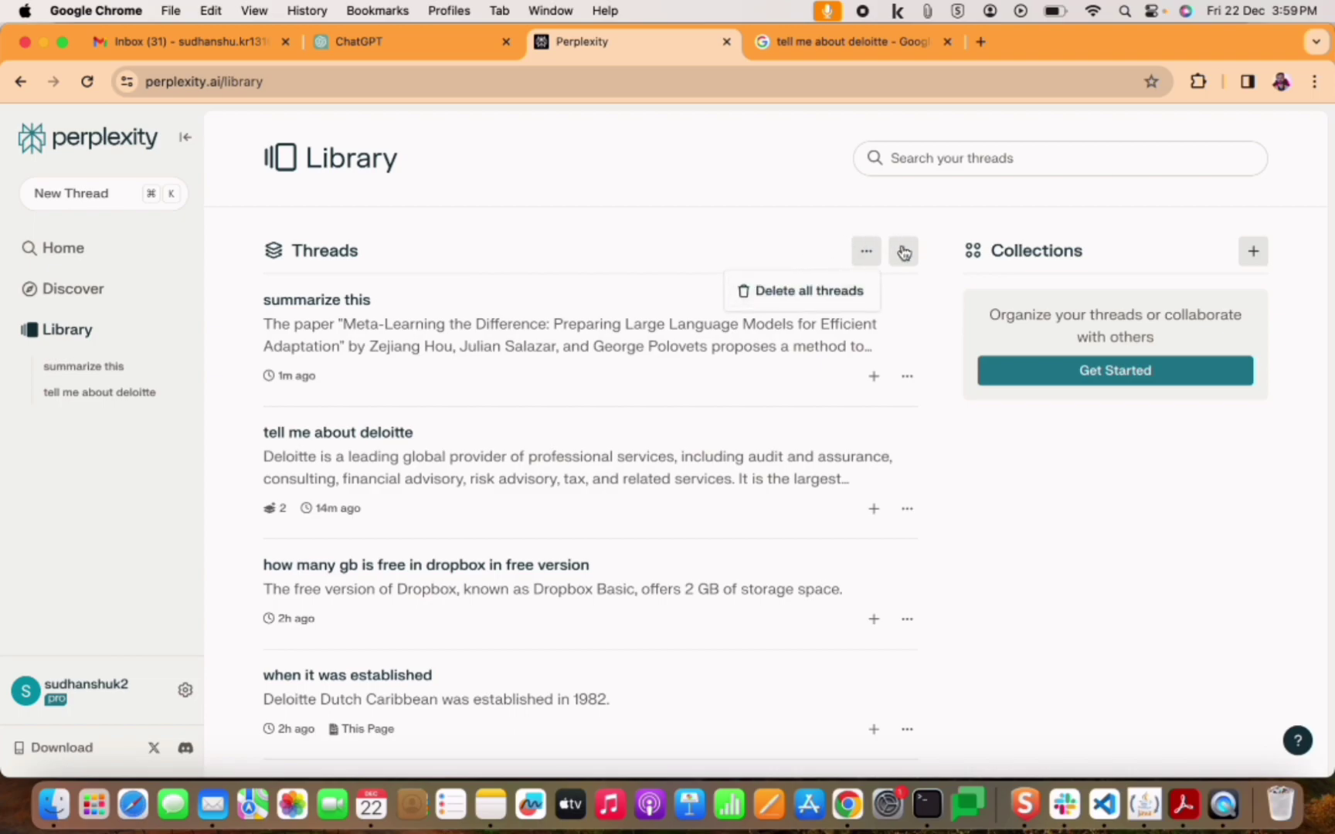
click(903, 253)
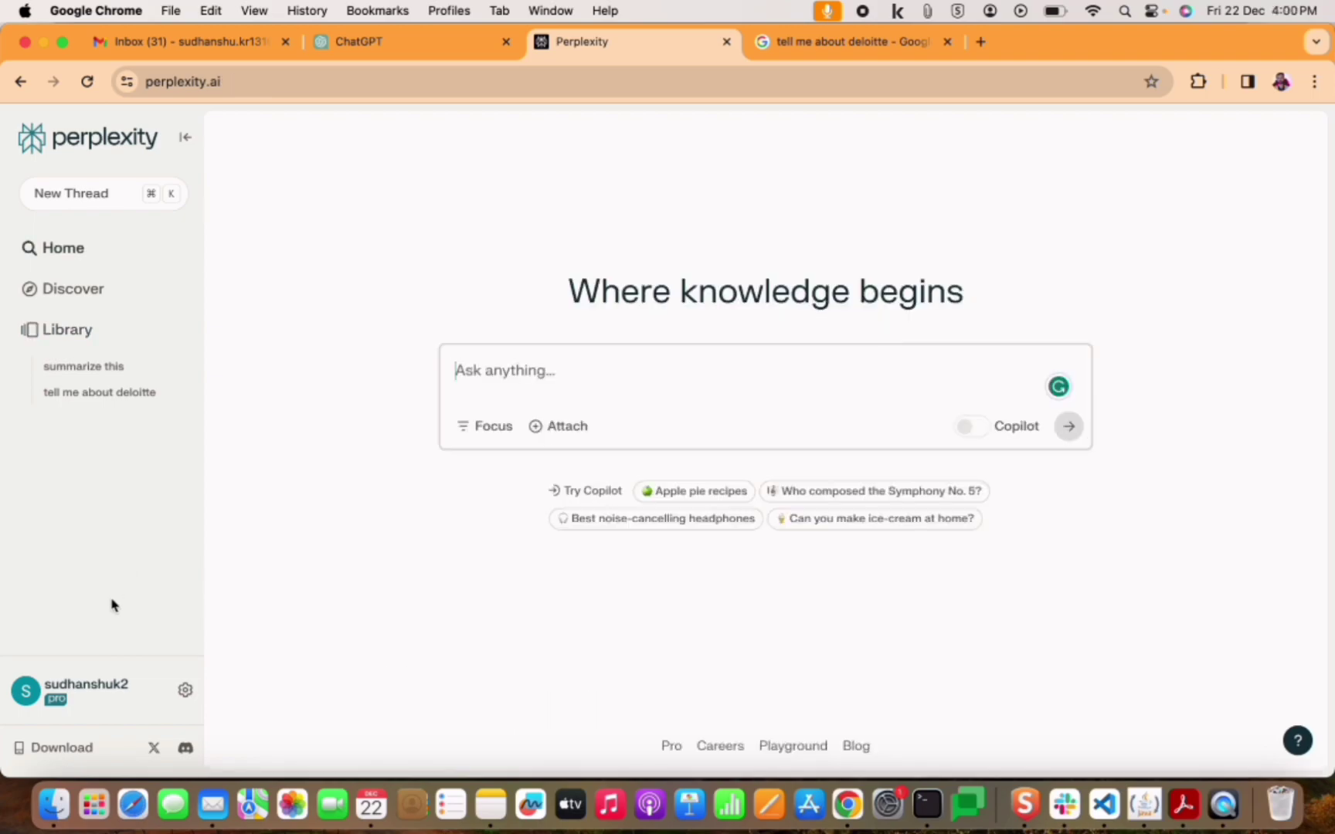
click(86, 756)
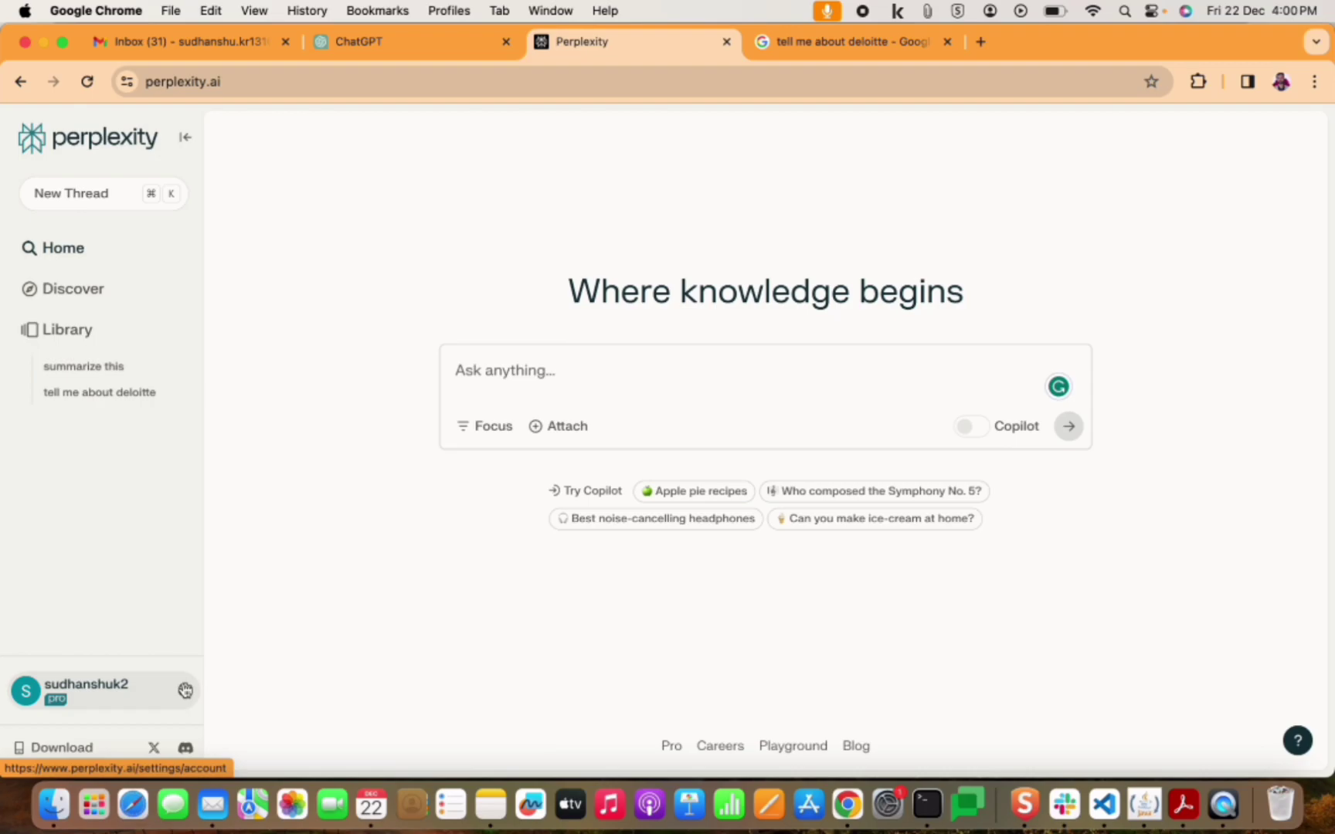
click(186, 690)
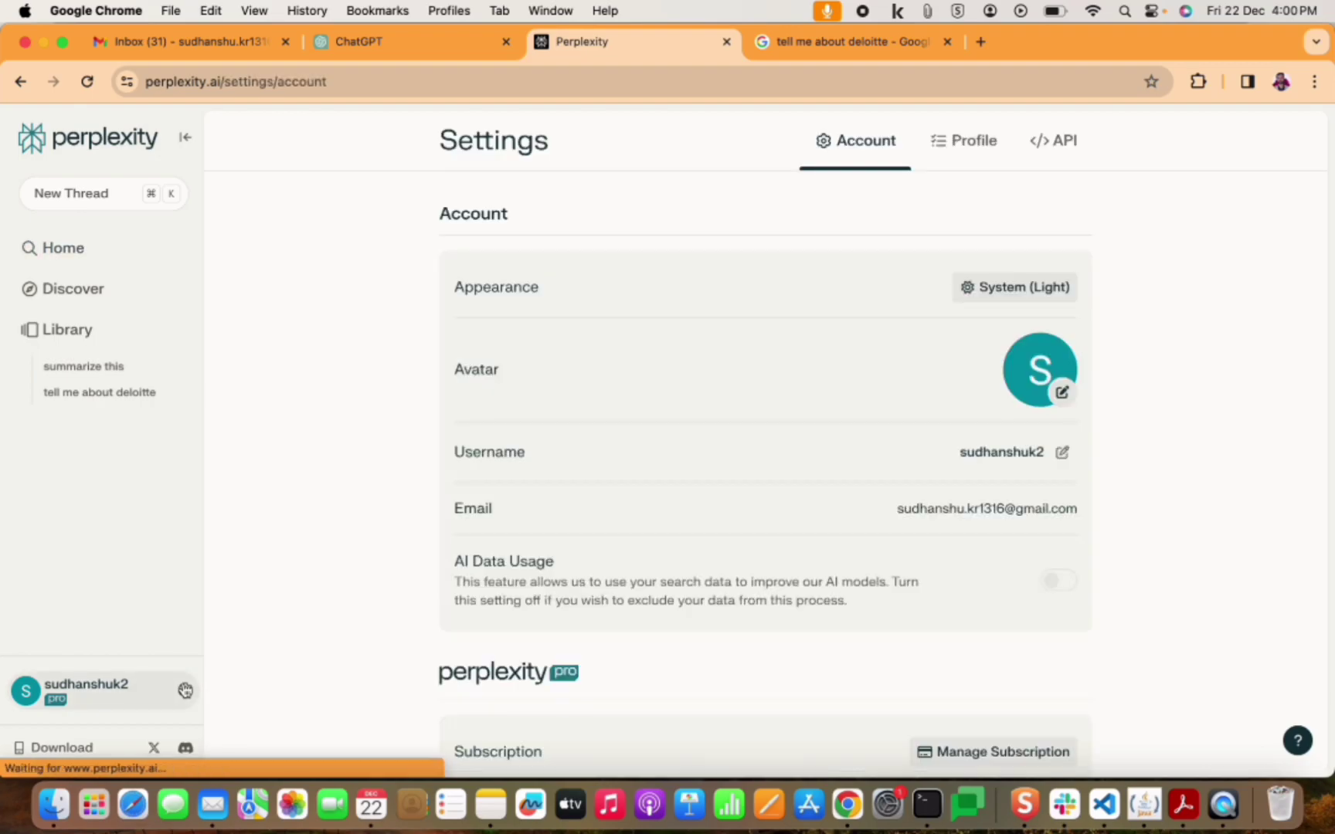
scroll(317, 484, down, 2)
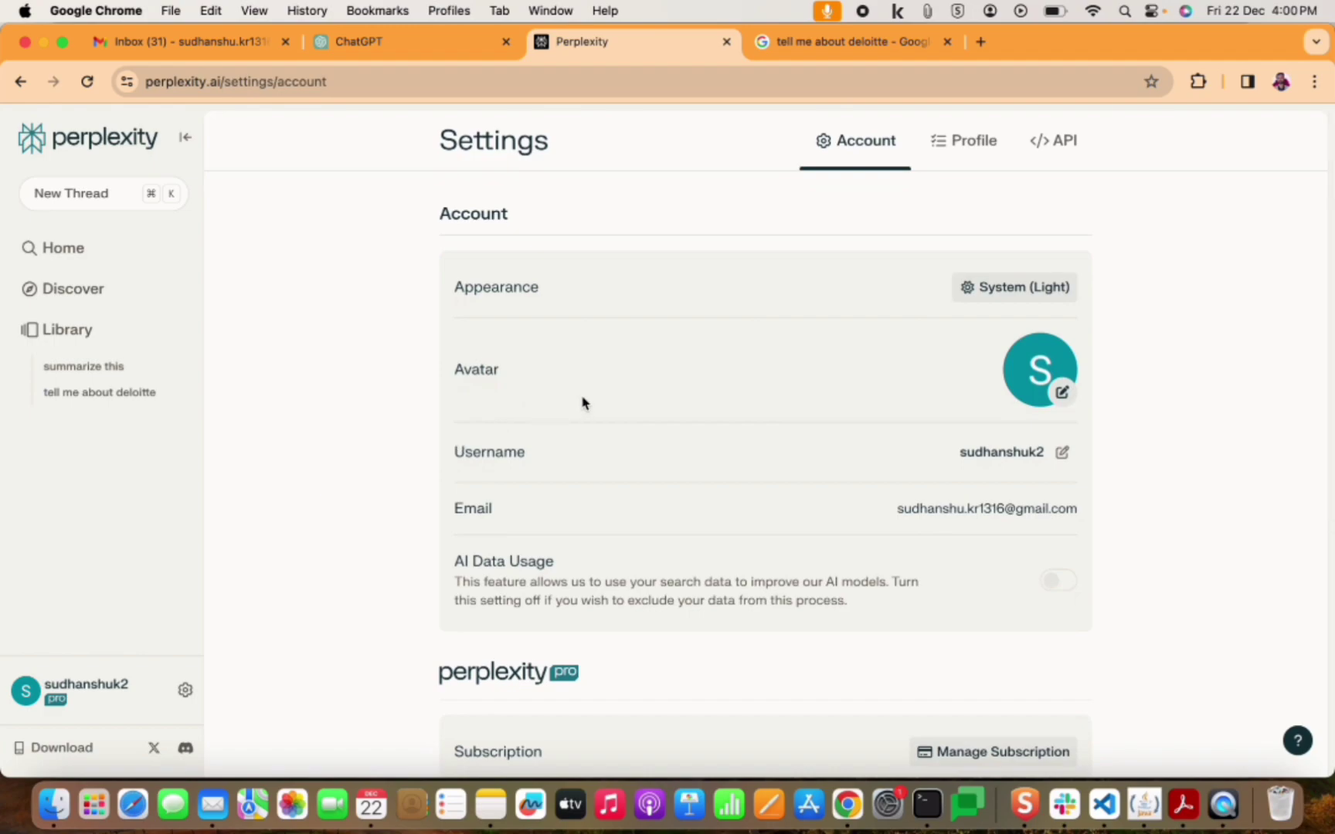
click(1018, 296)
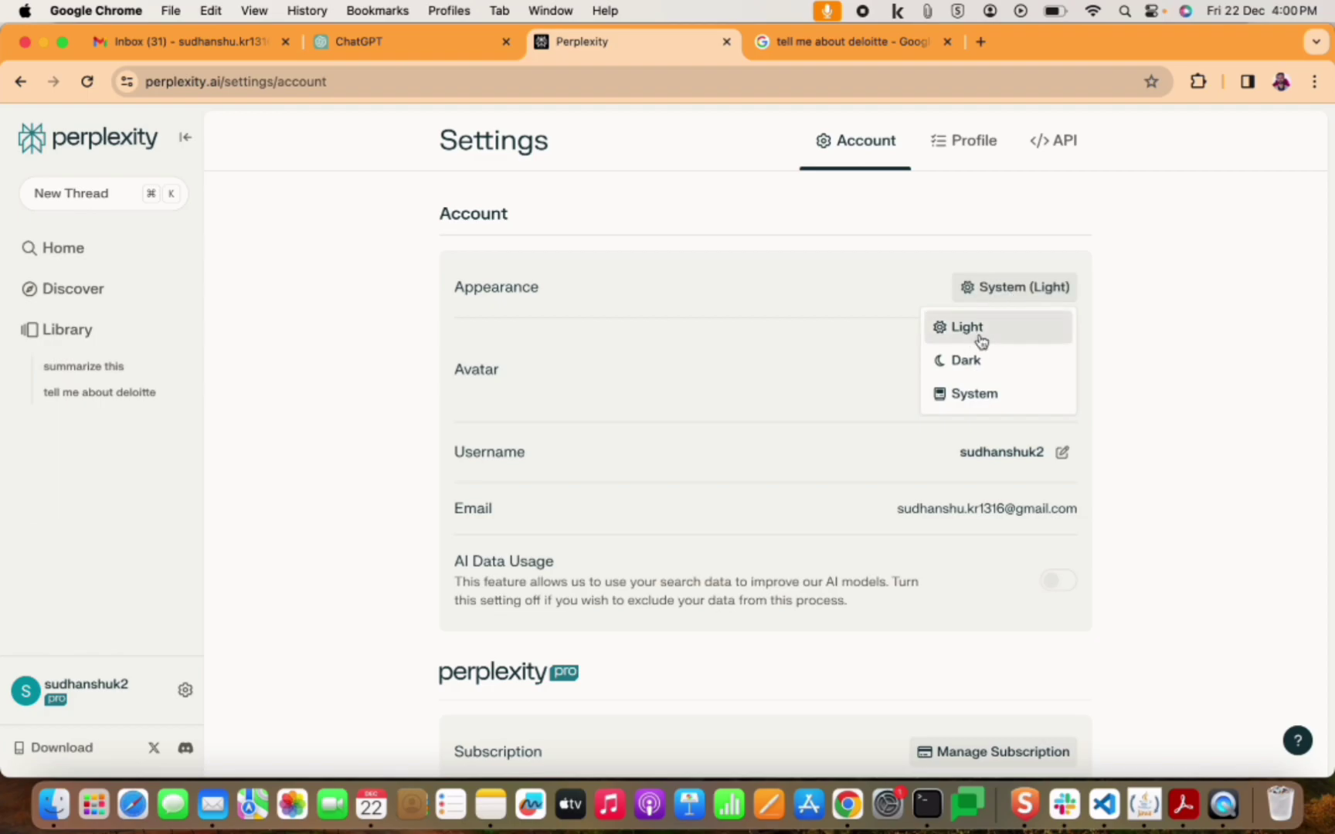
click(965, 358)
scroll(715, 413, down, 5)
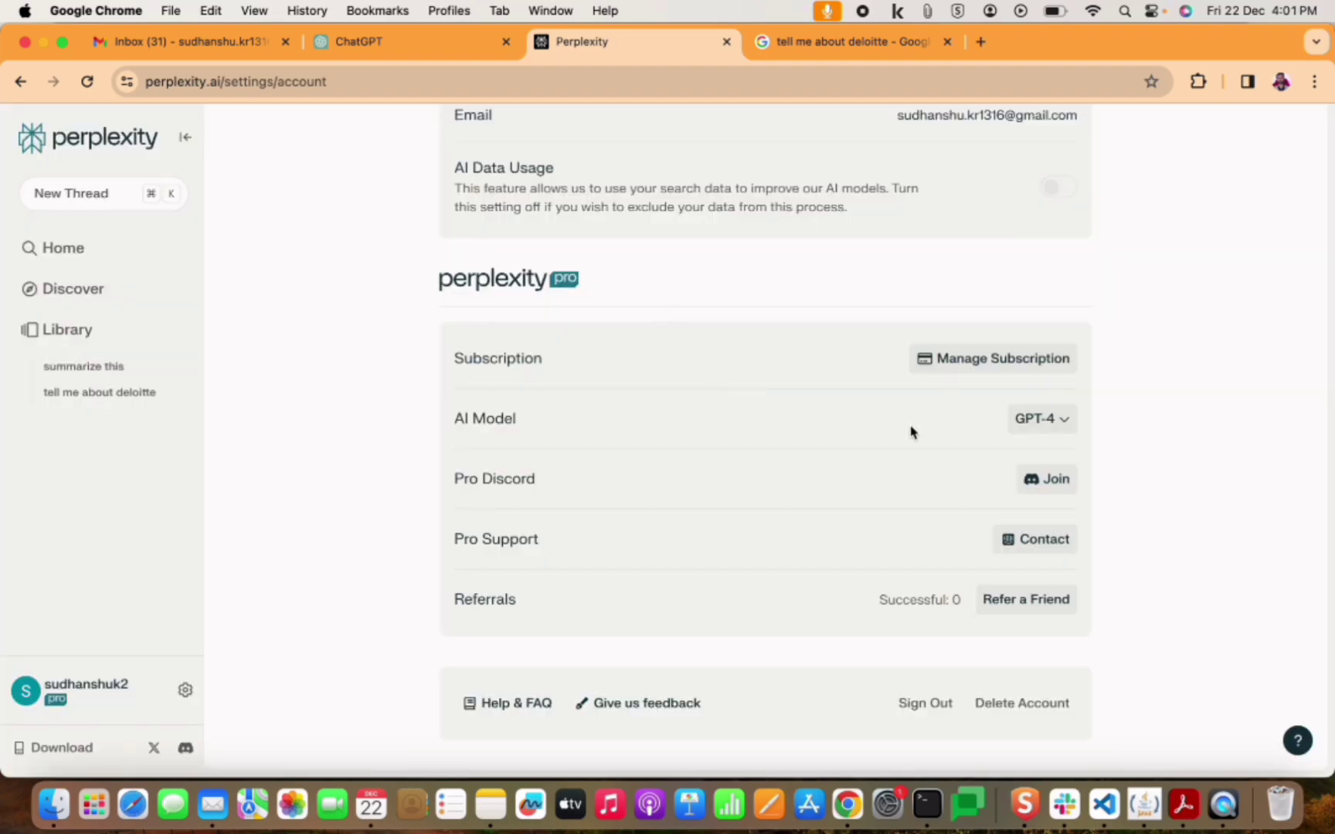
click(1056, 429)
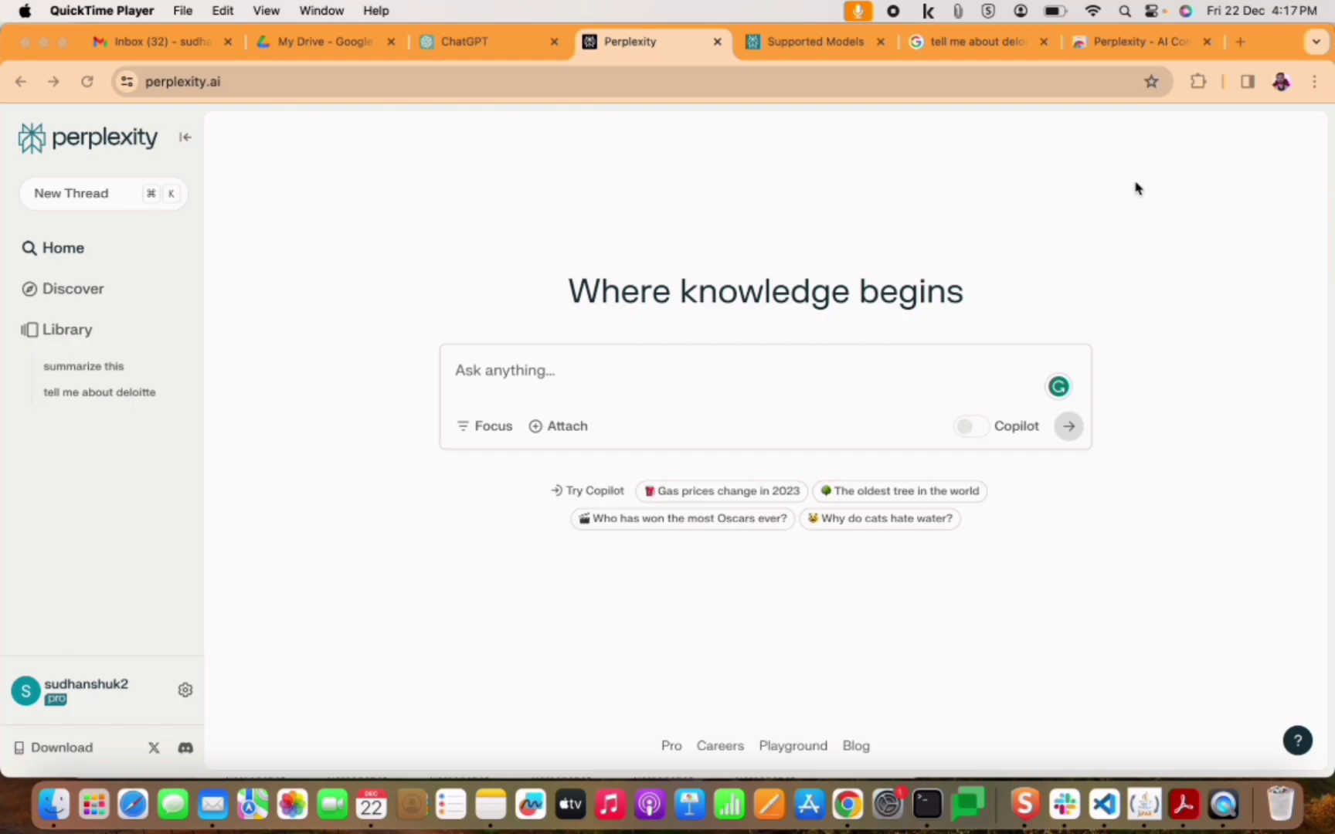
Check the Perplexity - AI Companion store listing, then go to Deloitte's About page from Google.
click(1113, 48)
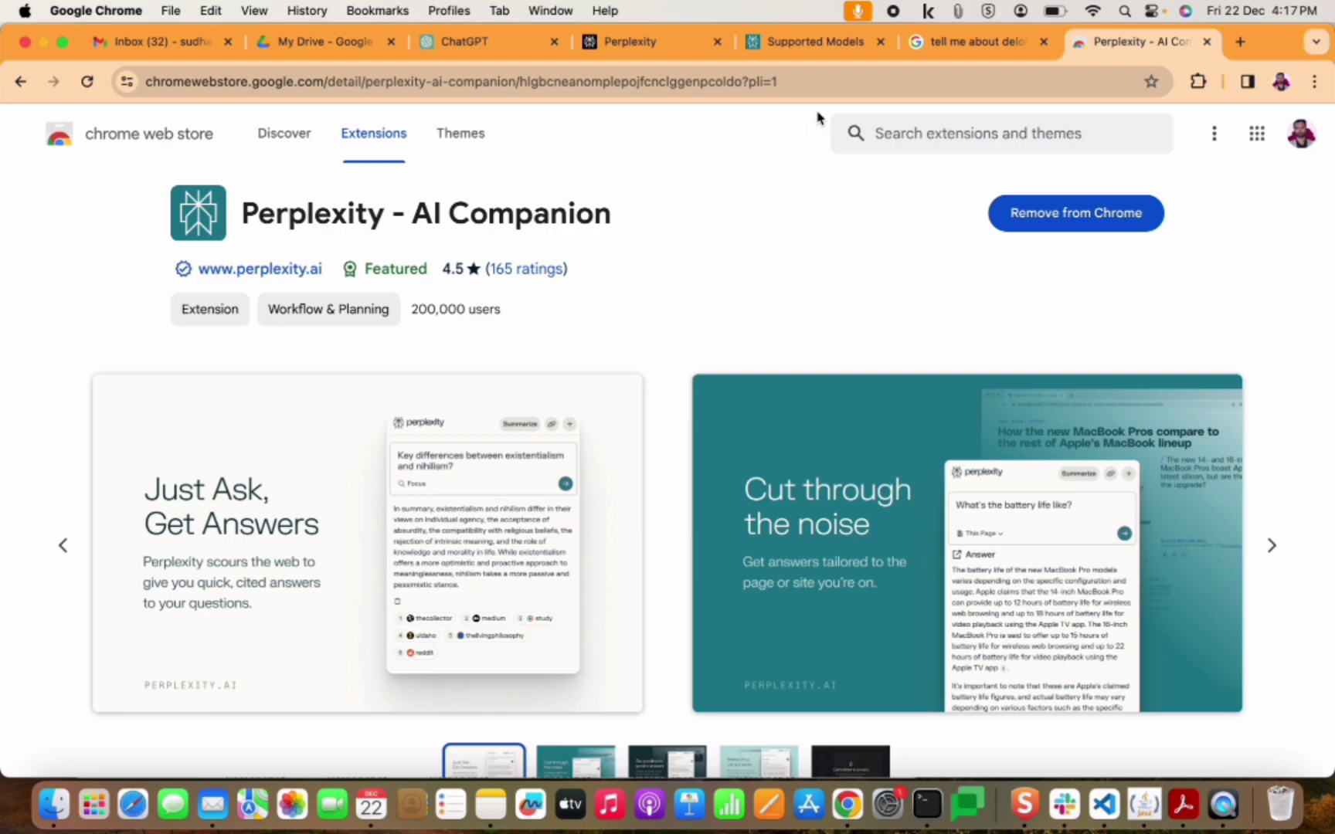
click(955, 43)
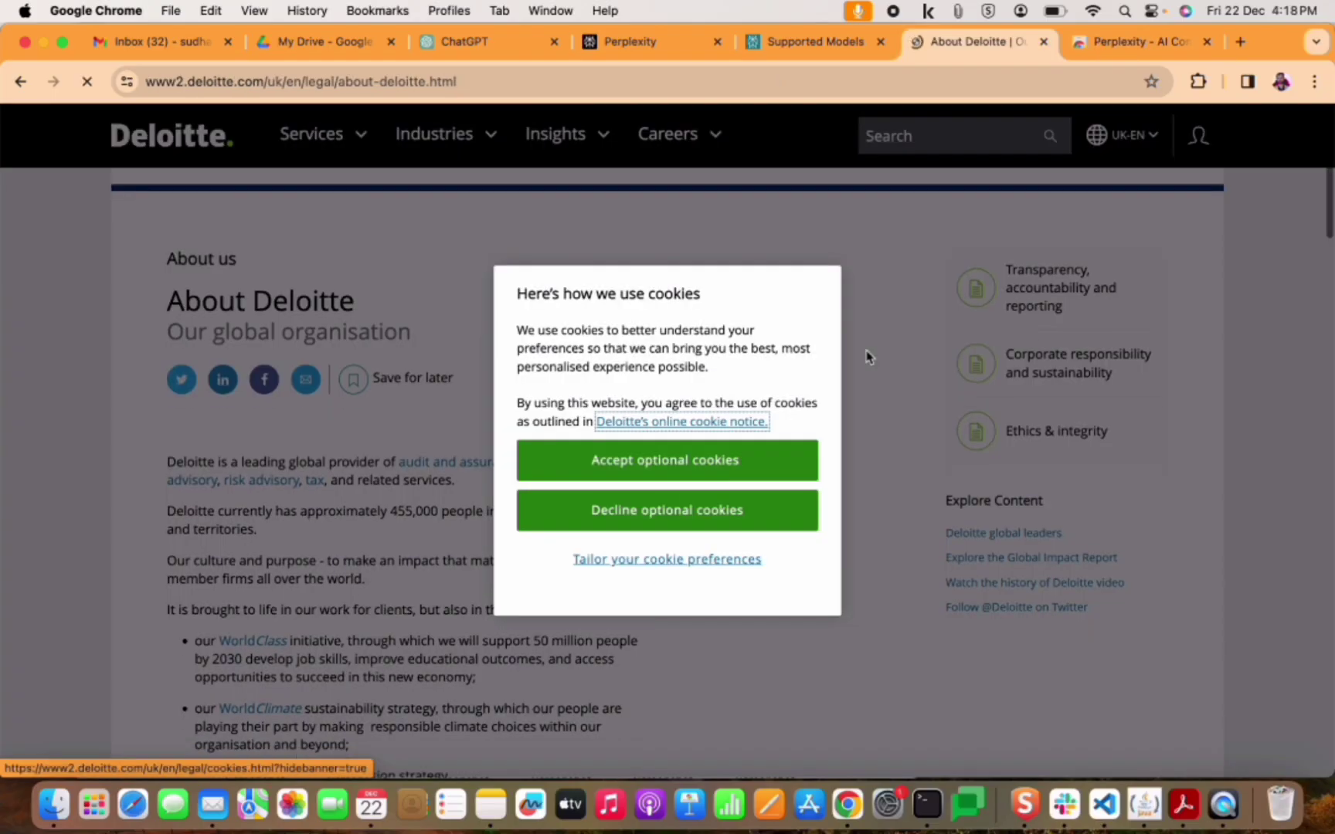
Decline Deloitte's optional cookies and run Summarize on the page from Perplexity - AI Companion.
click(650, 520)
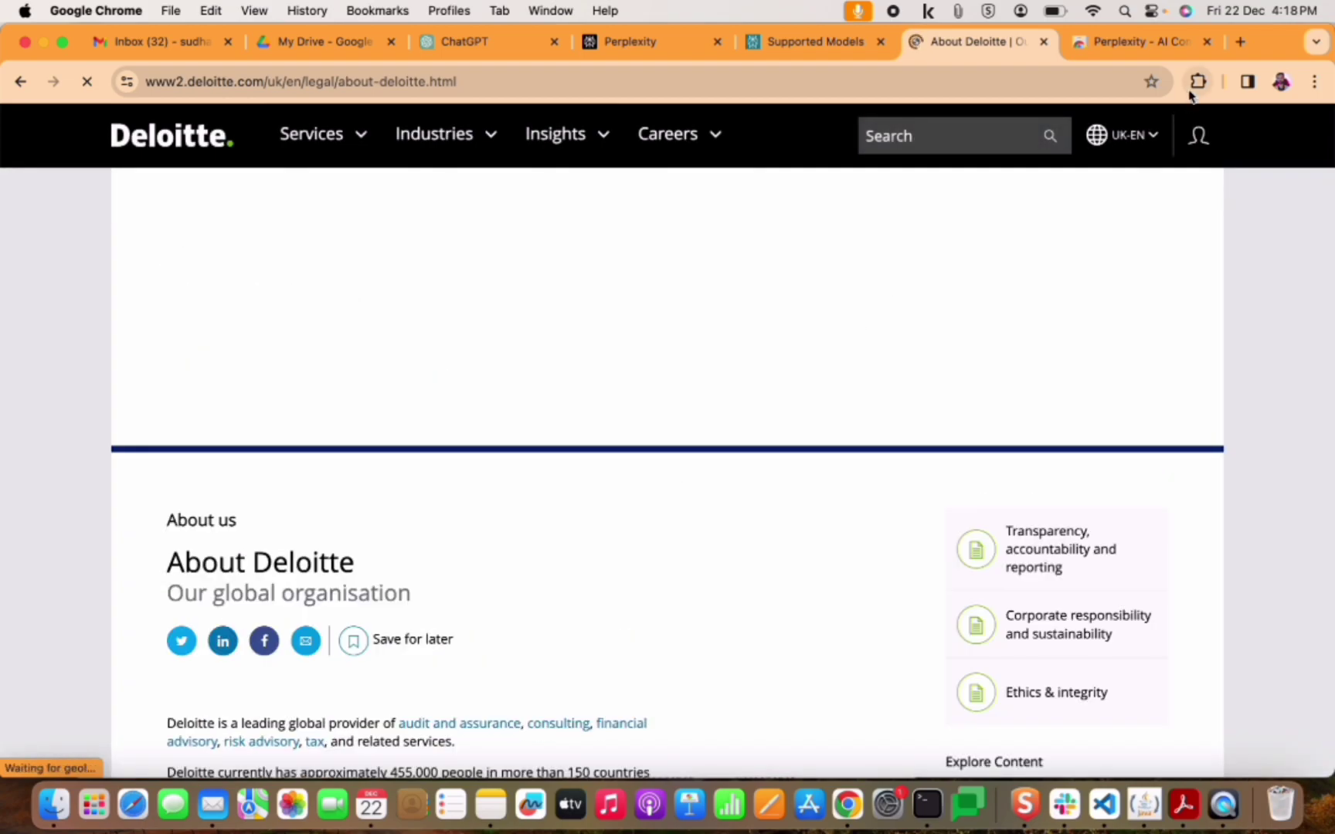
click(1195, 85)
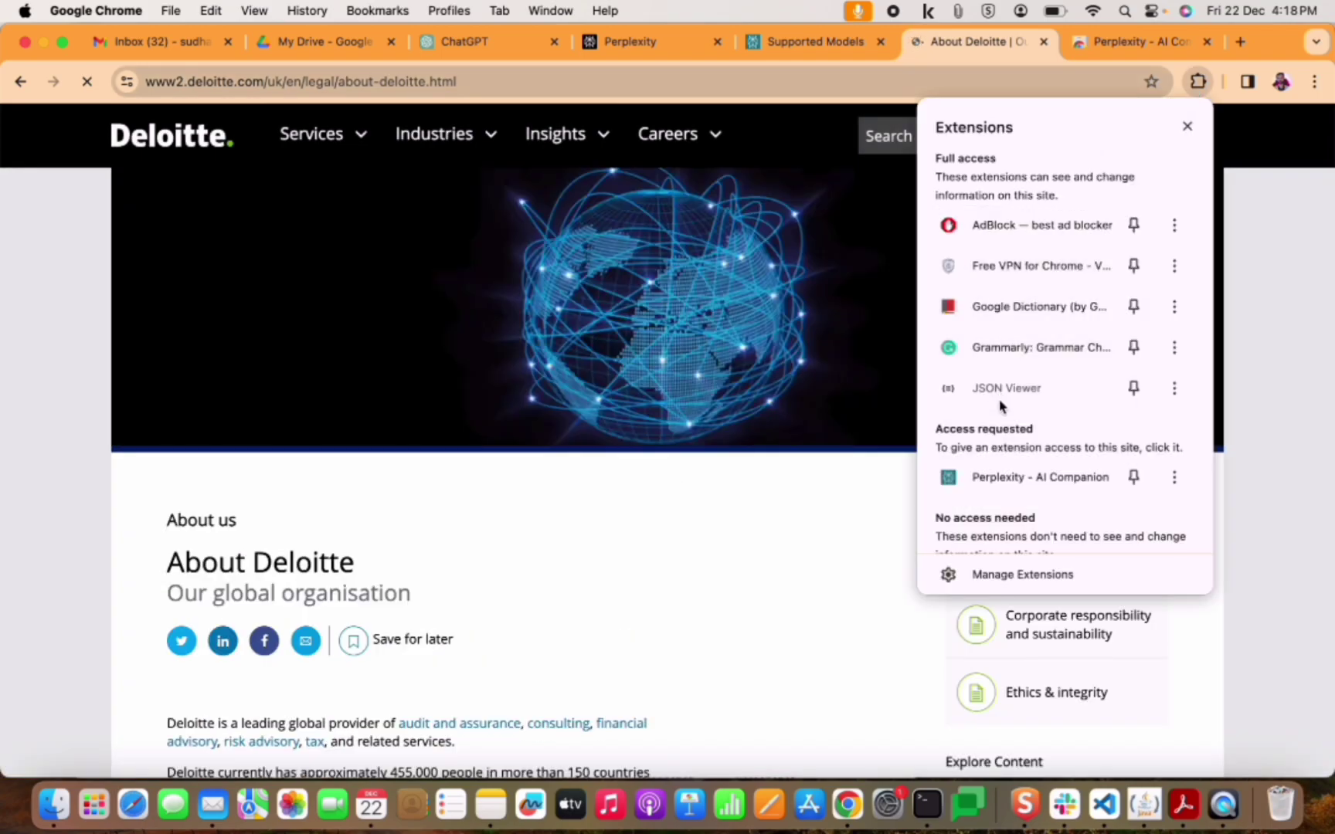
click(988, 486)
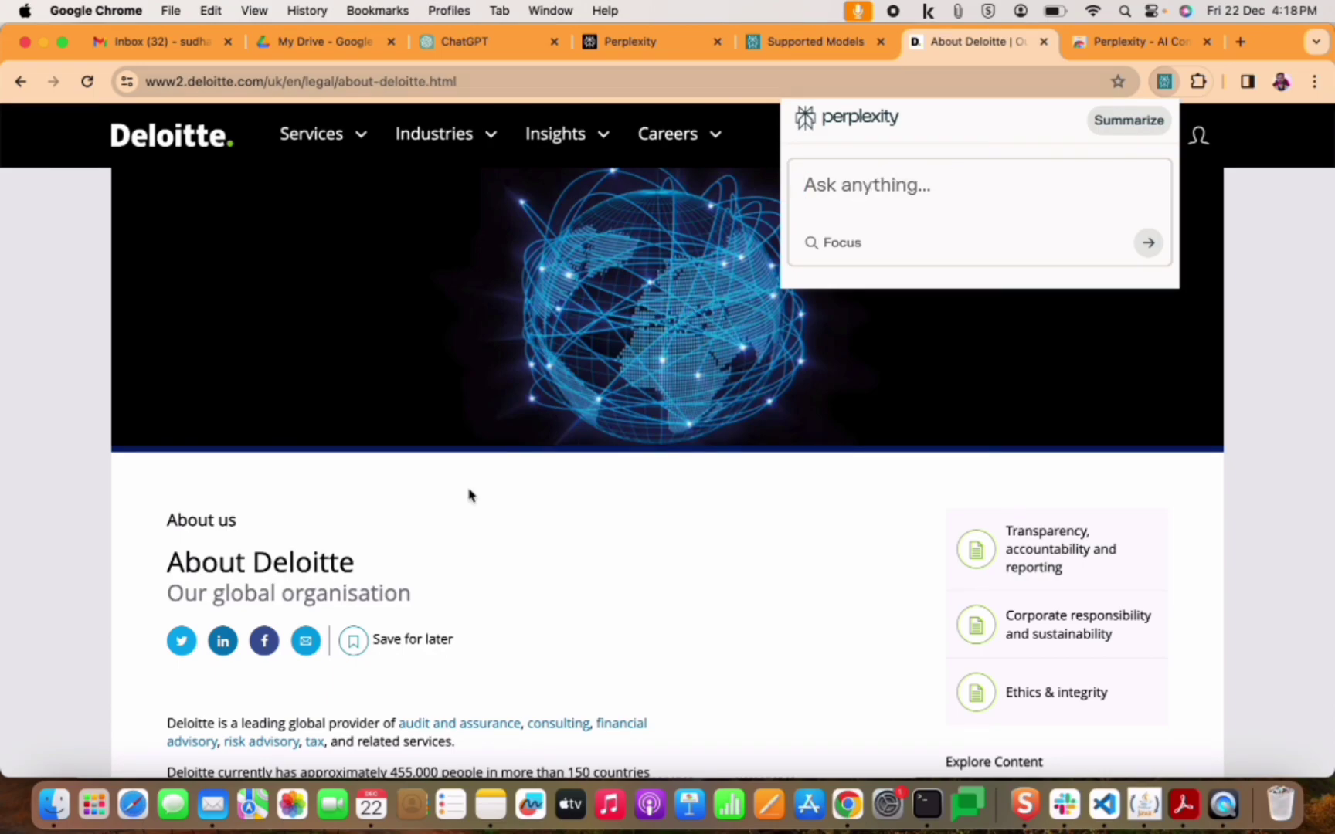
scroll(468, 494, down, 10)
scroll(463, 501, up, 3)
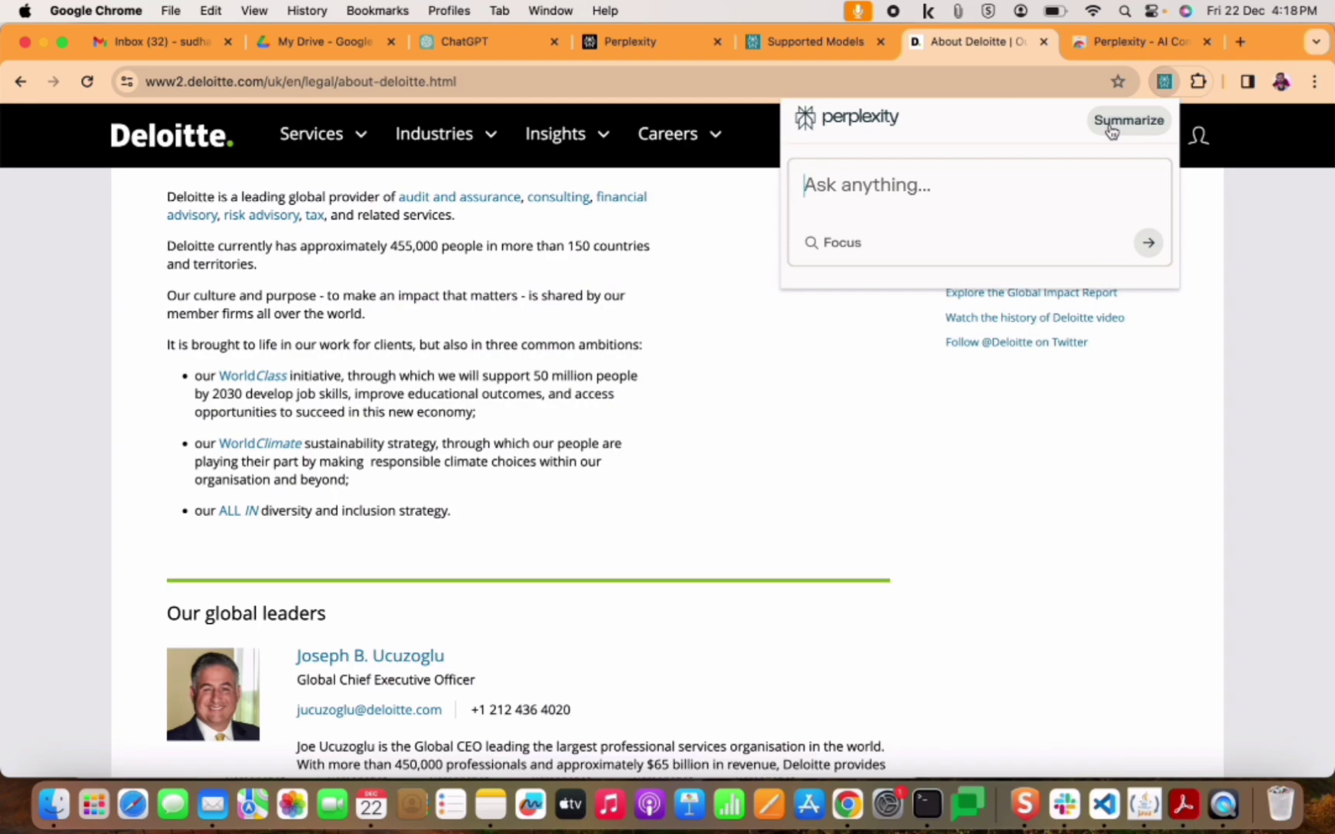
click(1123, 130)
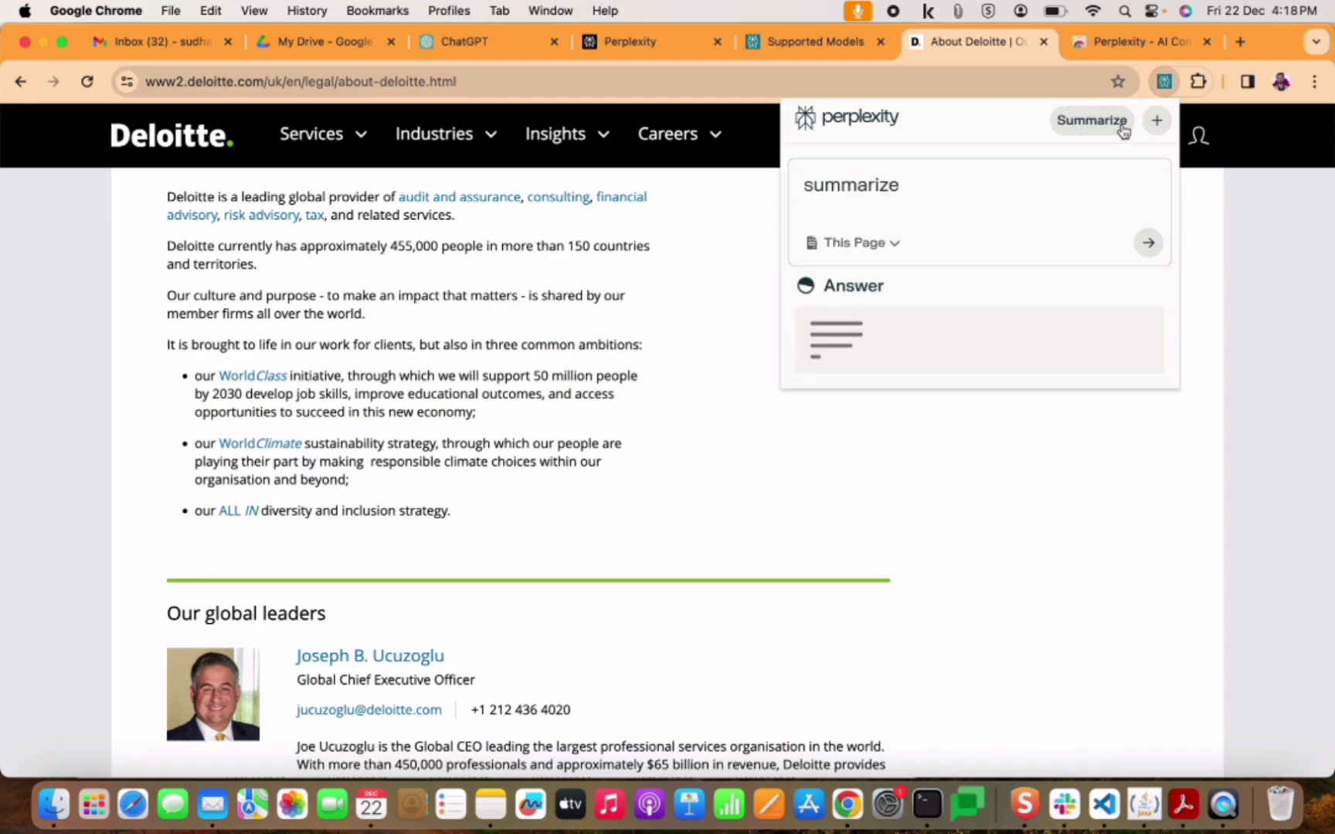